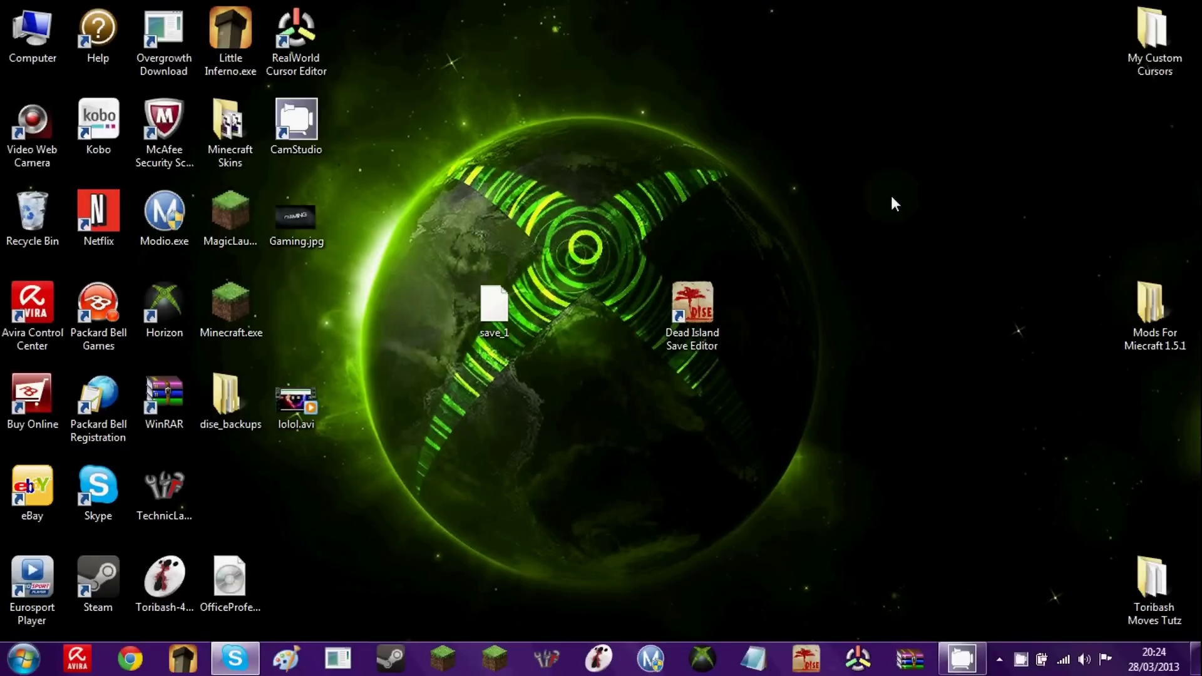
{"action": "left_click_drag", "start_coordinate": [603, 186], "coordinate": [799, 439]}
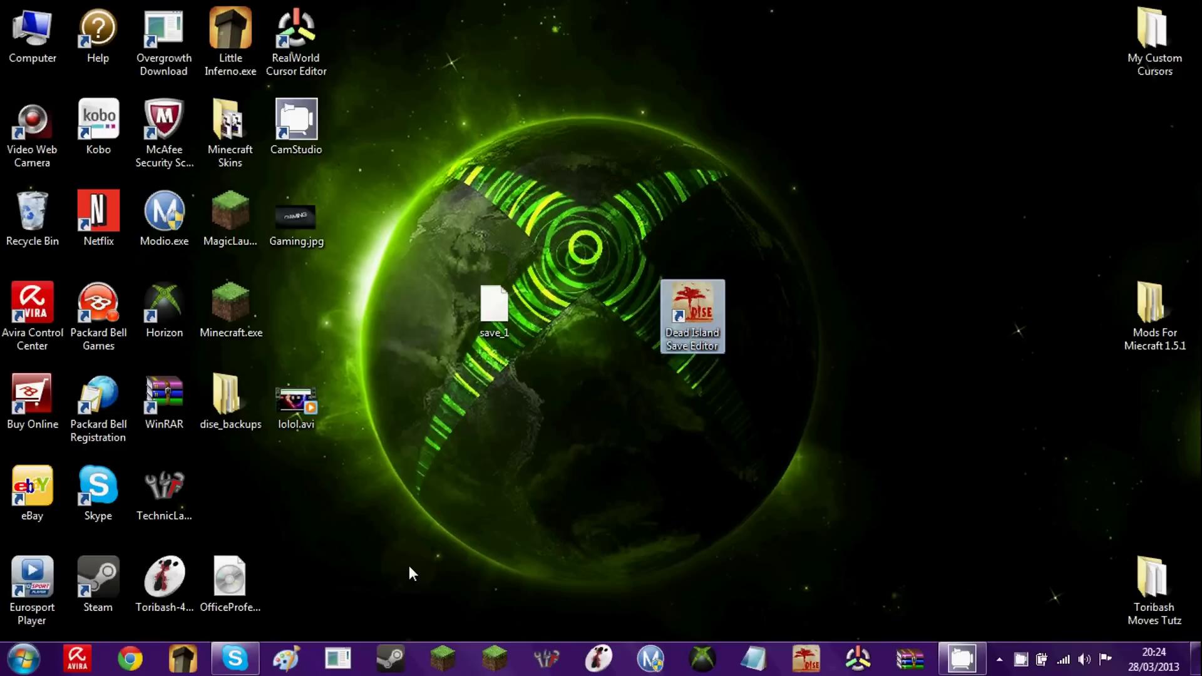
{"action": "left_click_drag", "start_coordinate": [402, 478], "coordinate": [464, 584]}
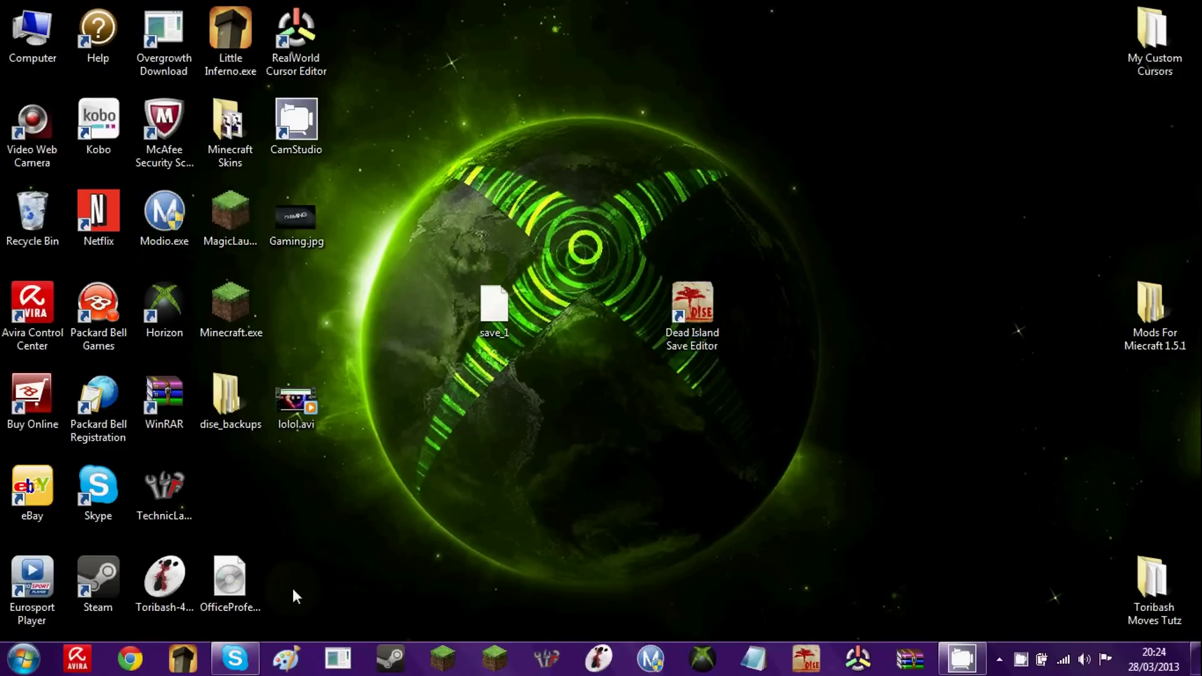
- Switch to Chrome, search Google for "dise" and open the Dead Island Save Editor (DISE) website
{"action": "left_click", "coordinate": [131, 659]}
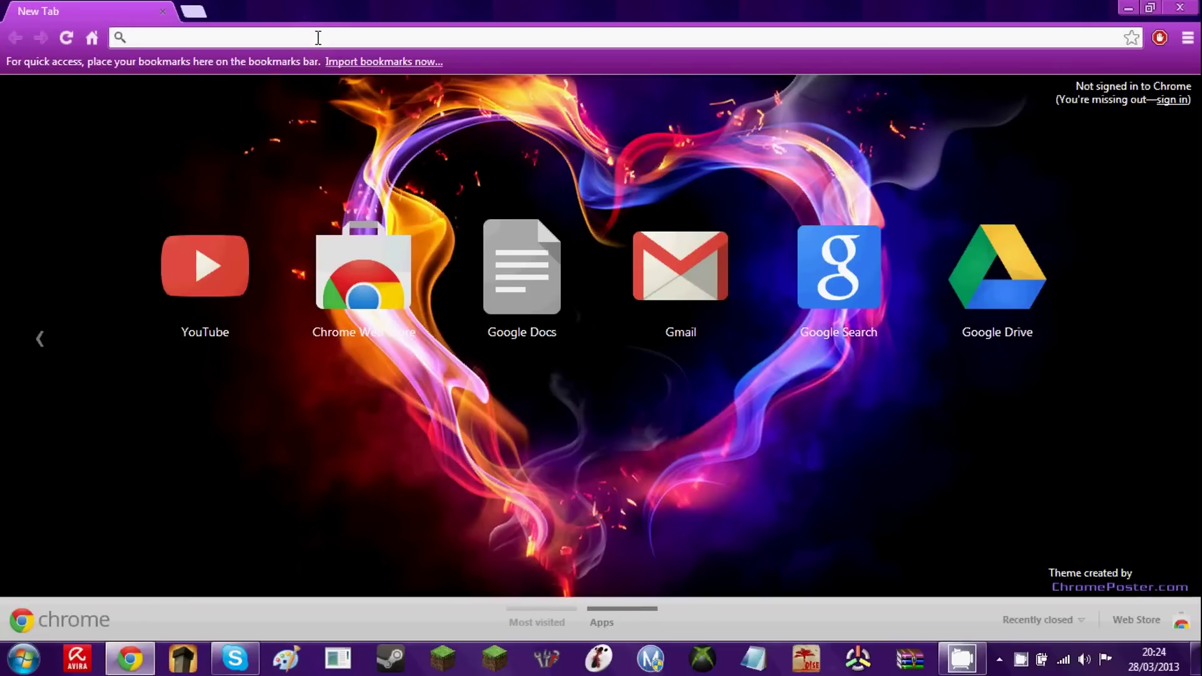
{"action": "type", "text": "dise"}
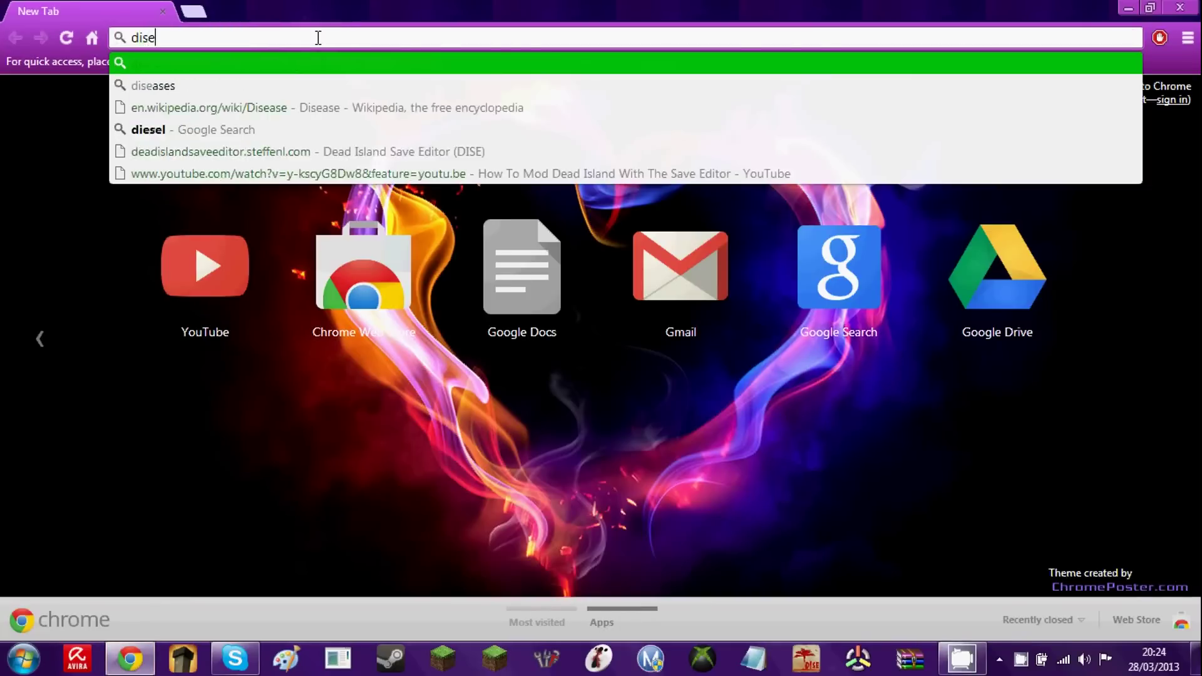
{"action": "key", "text": "Return"}
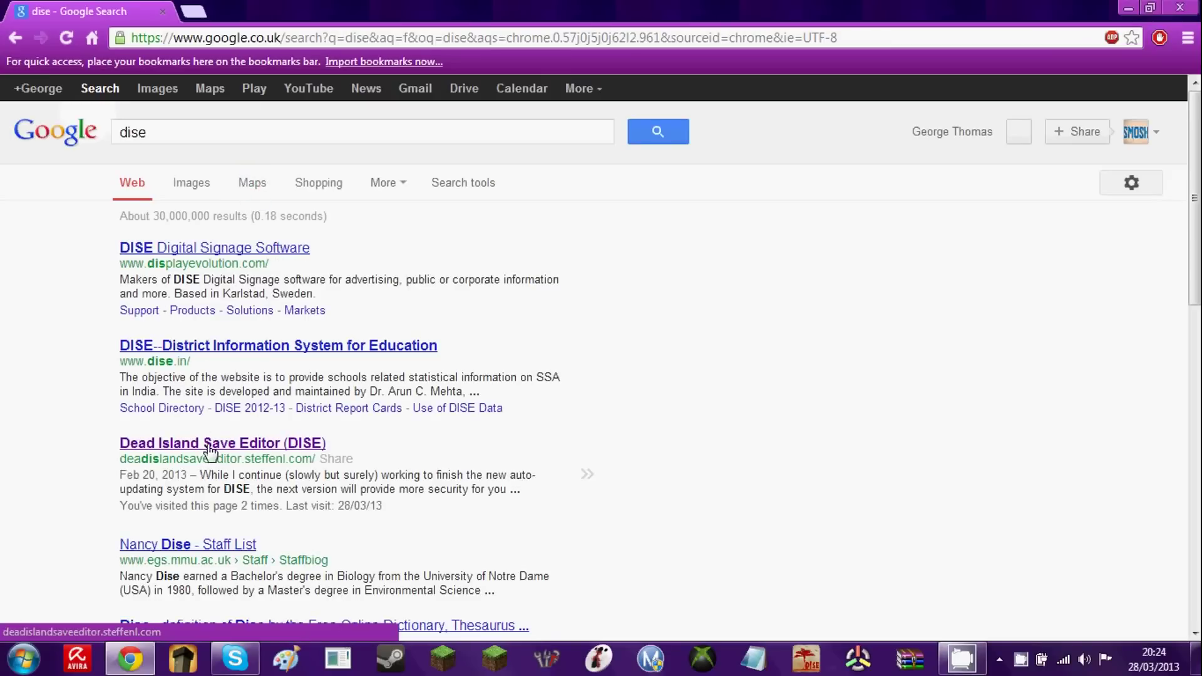
{"action": "left_click", "coordinate": [130, 445]}
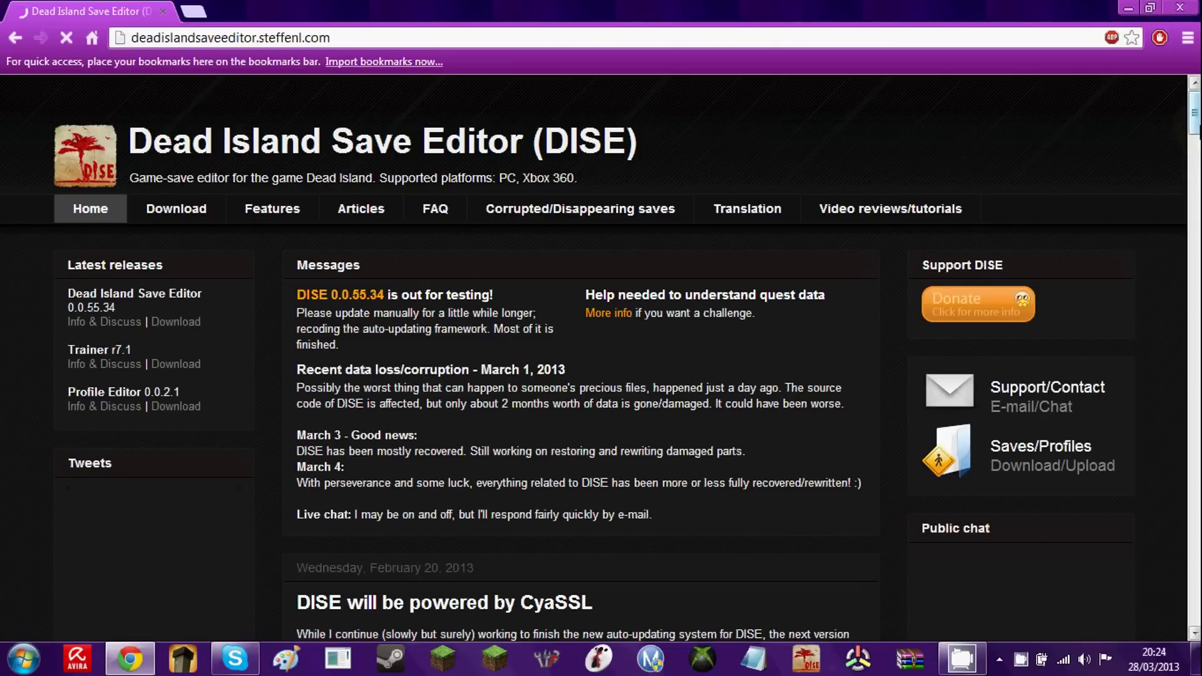
- Look through the site's posts for the DISE 0.0.55.34 download links, and close the browser
{"action": "scroll", "coordinate": [601, 357], "scroll_direction": "down", "scroll_amount": 5}
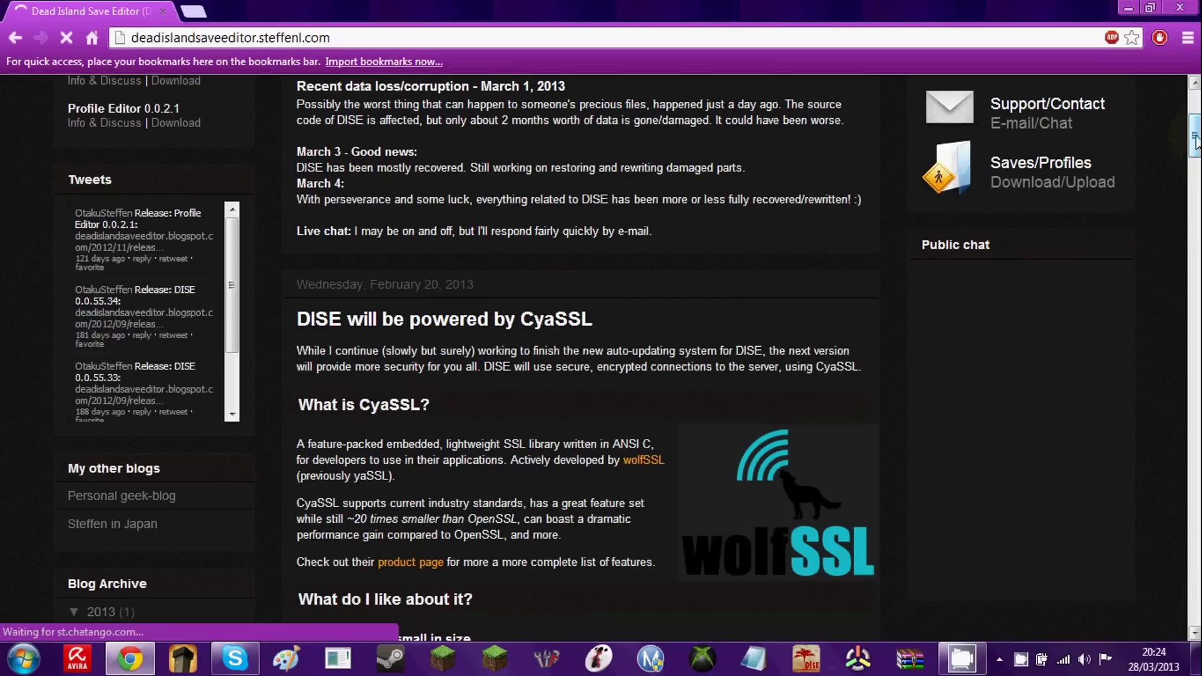
{"action": "scroll", "coordinate": [600, 357], "scroll_direction": "down", "scroll_amount": 1}
{"action": "scroll", "coordinate": [601, 357], "scroll_direction": "down", "scroll_amount": 20}
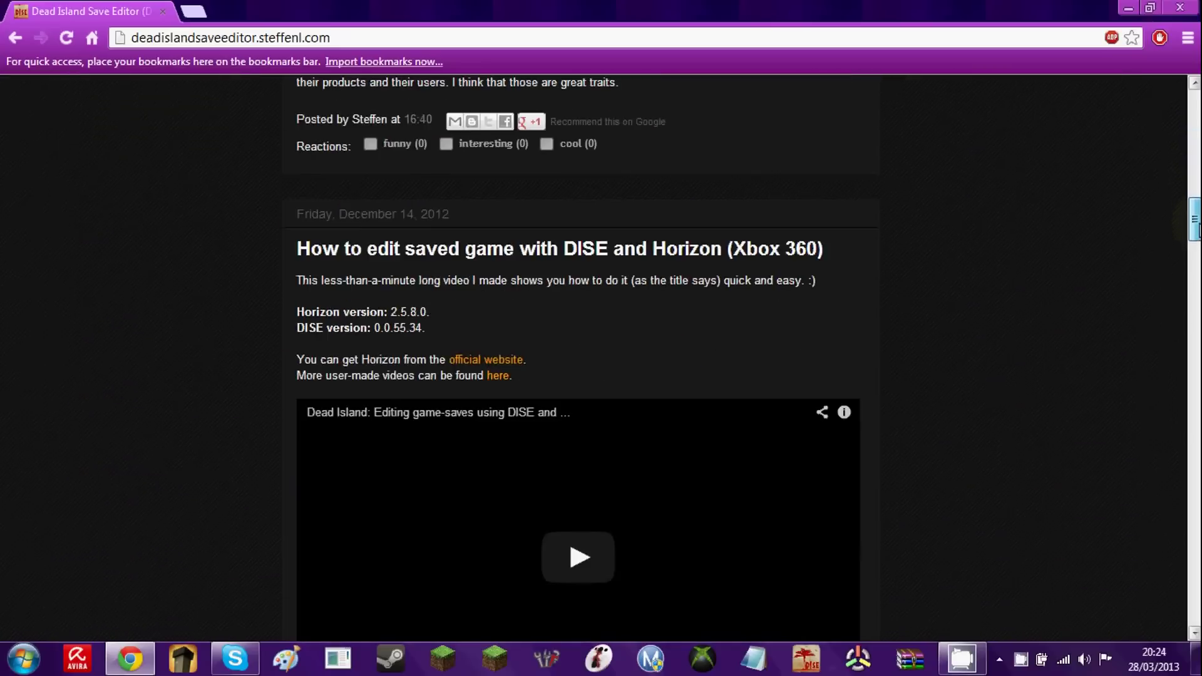
{"action": "scroll", "coordinate": [601, 357], "scroll_direction": "down", "scroll_amount": 6}
{"action": "scroll", "coordinate": [601, 357], "scroll_direction": "up", "scroll_amount": 15}
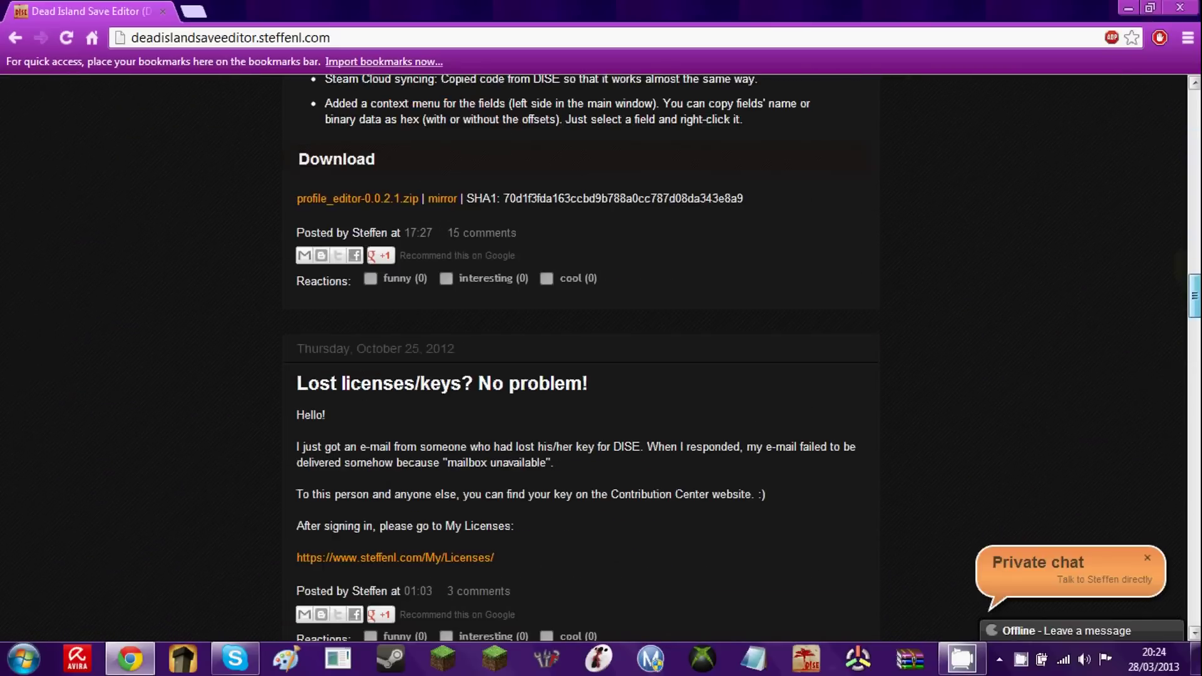
{"action": "scroll", "coordinate": [601, 357], "scroll_direction": "down", "scroll_amount": 1}
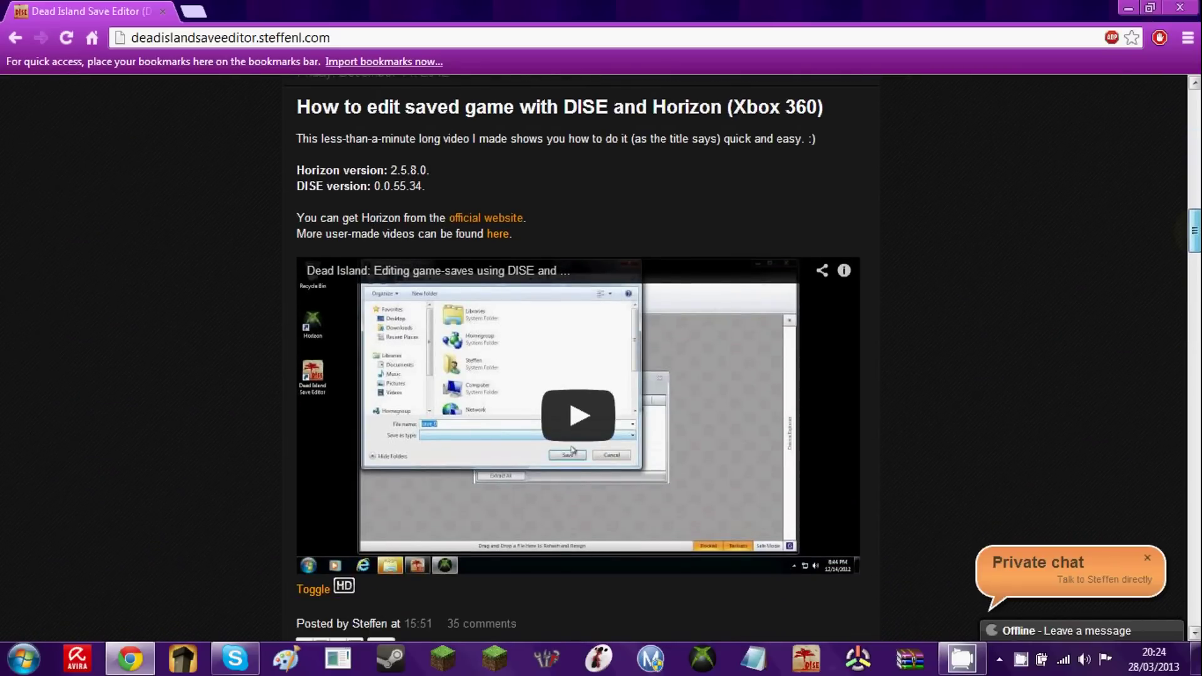
{"action": "scroll", "coordinate": [601, 357], "scroll_direction": "down", "scroll_amount": 8}
{"action": "scroll", "coordinate": [601, 357], "scroll_direction": "up", "scroll_amount": 7}
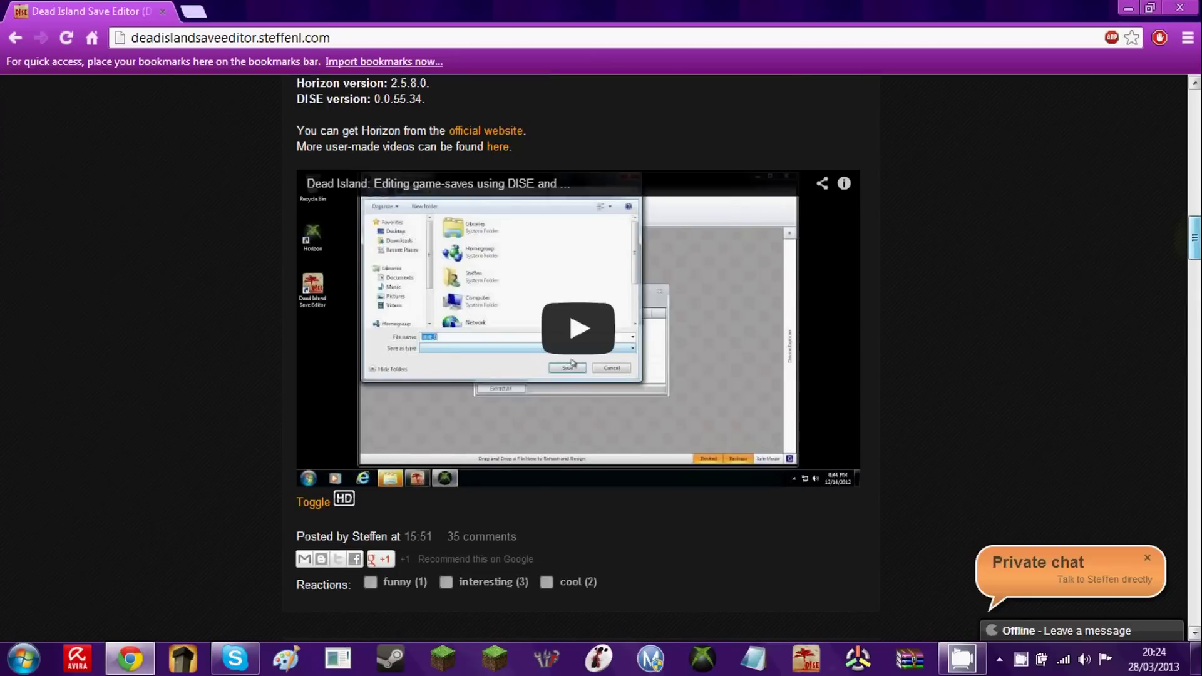
{"action": "scroll", "coordinate": [601, 356], "scroll_direction": "down", "scroll_amount": 20}
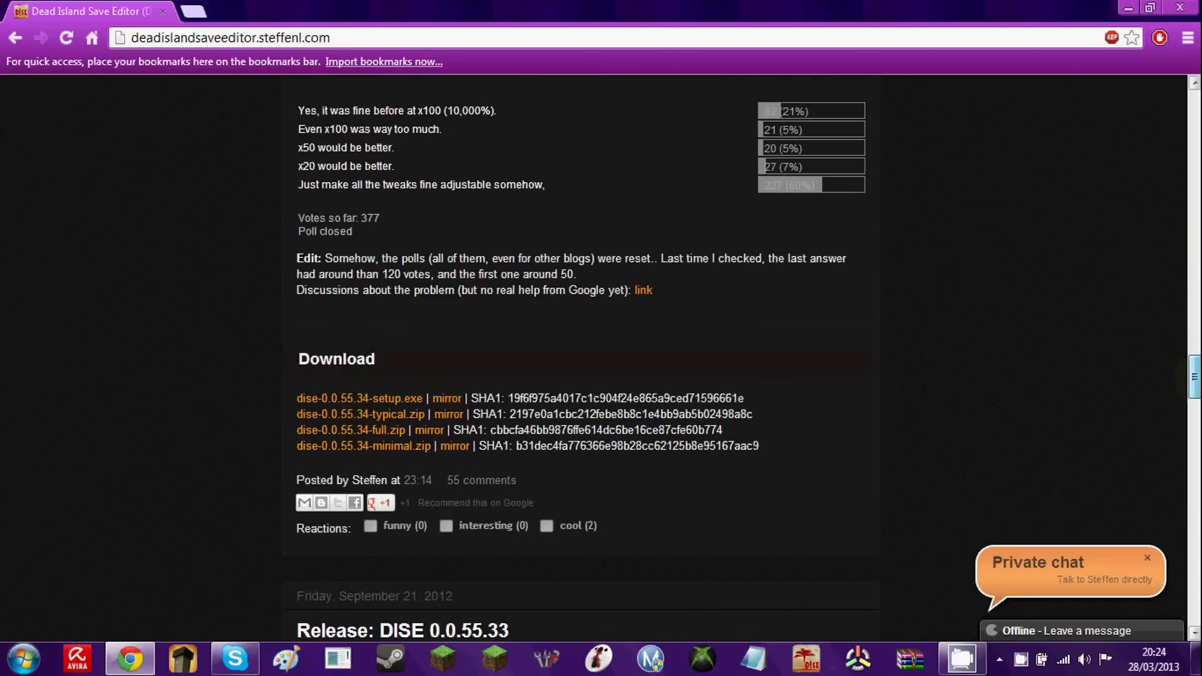
{"action": "scroll", "coordinate": [720, 403], "scroll_direction": "down", "scroll_amount": 2}
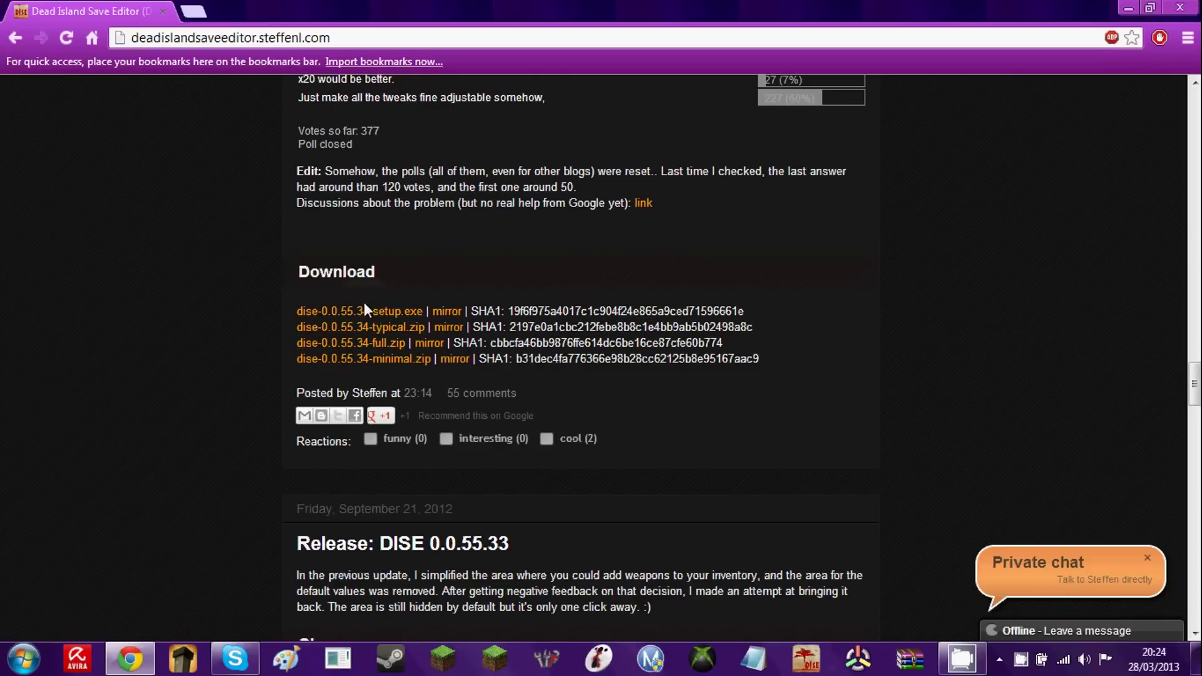
{"action": "left_click", "coordinate": [1192, 7]}
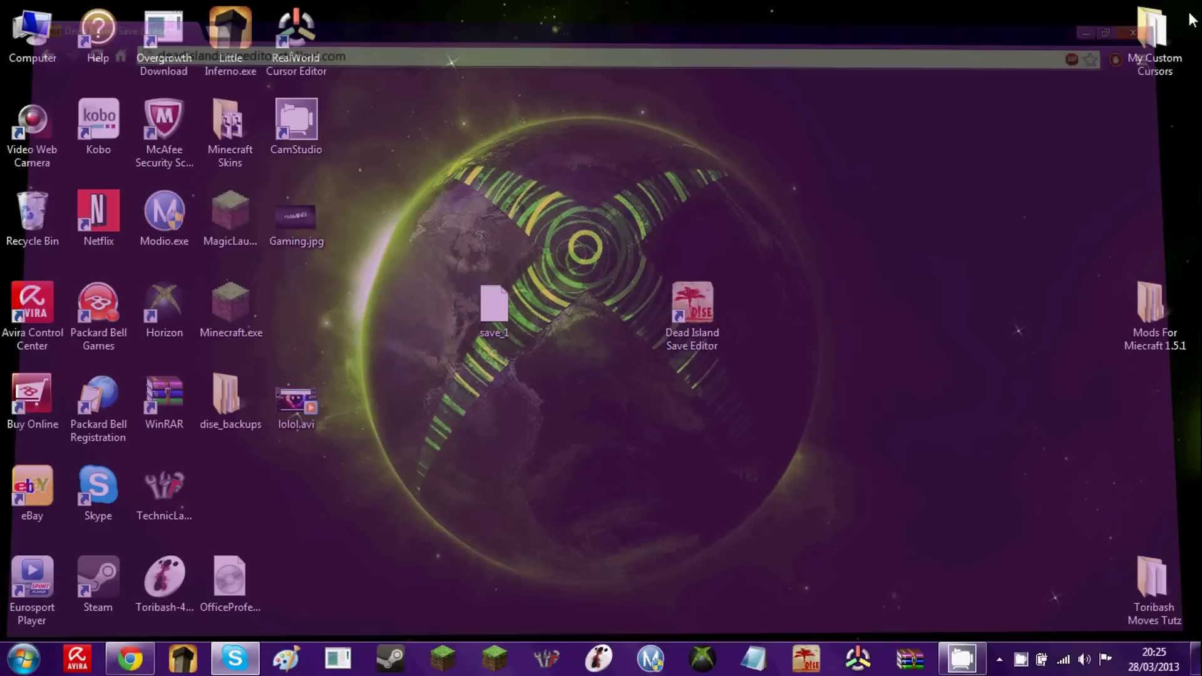
{"action": "left_click_drag", "start_coordinate": [534, 175], "coordinate": [854, 478]}
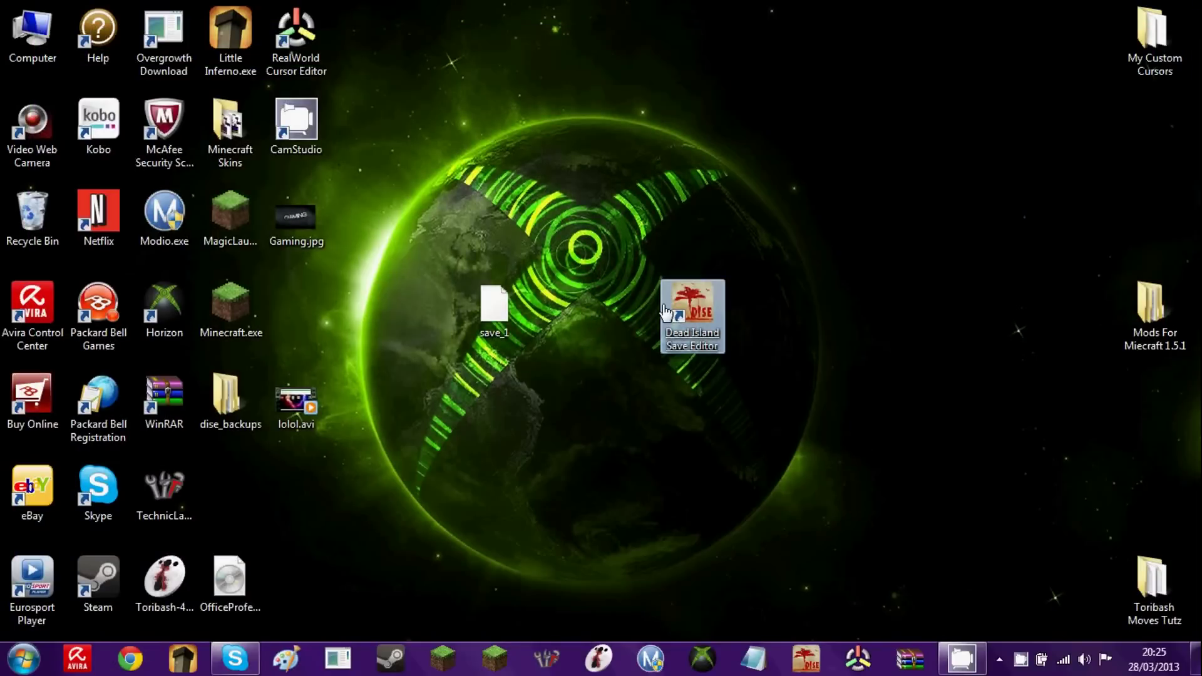
{"action": "left_click", "coordinate": [486, 231]}
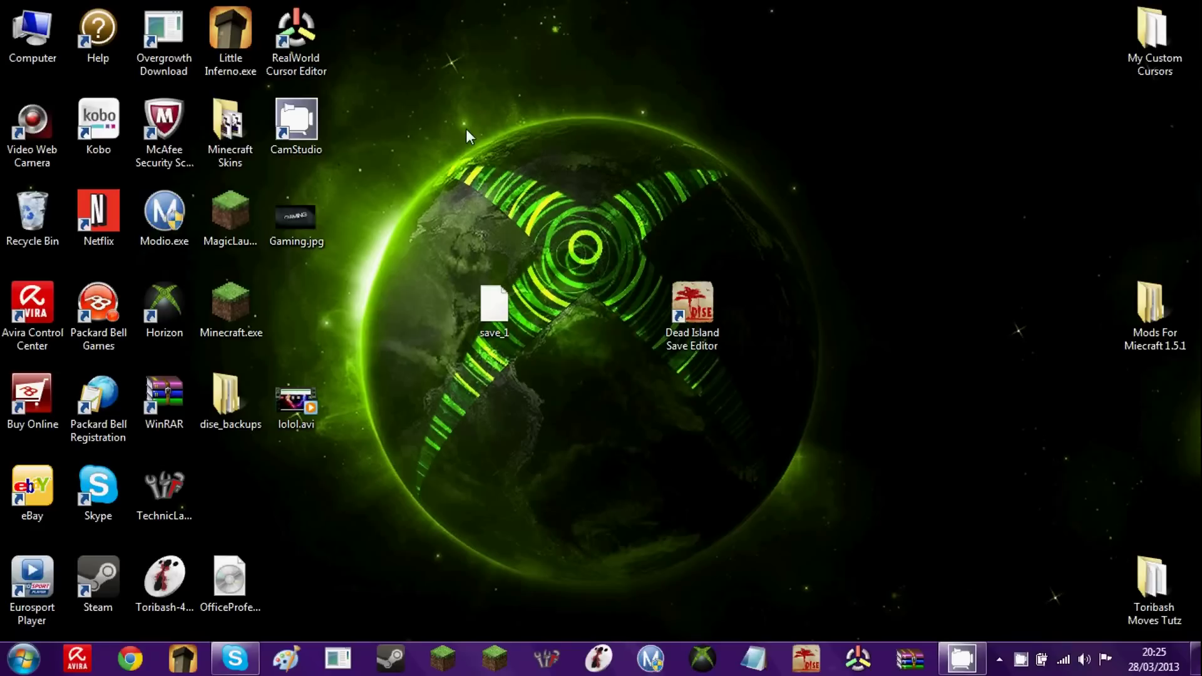
{"action": "left_click_drag", "start_coordinate": [441, 118], "coordinate": [595, 272]}
{"action": "left_click_drag", "start_coordinate": [429, 257], "coordinate": [582, 501]}
{"action": "left_click_drag", "start_coordinate": [418, 51], "coordinate": [393, 108]}
{"action": "left_click_drag", "start_coordinate": [535, 310], "coordinate": [587, 393]}
{"action": "left_click_drag", "start_coordinate": [520, 109], "coordinate": [964, 301]}
{"action": "left_click_drag", "start_coordinate": [942, 223], "coordinate": [379, 2]}
- Launch Dead Island Save Editor from the desktop and select the Sam B save
{"action": "left_click", "coordinate": [697, 313]}
{"action": "double_click", "coordinate": [697, 313]}
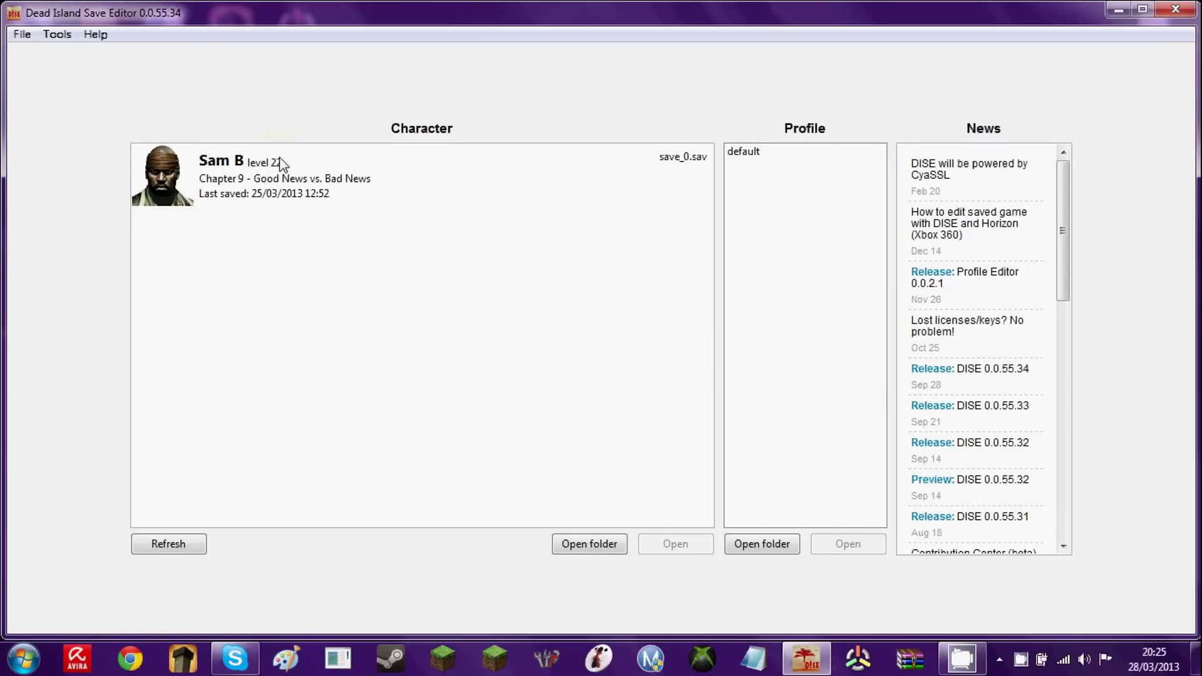
{"action": "left_click", "coordinate": [297, 196]}
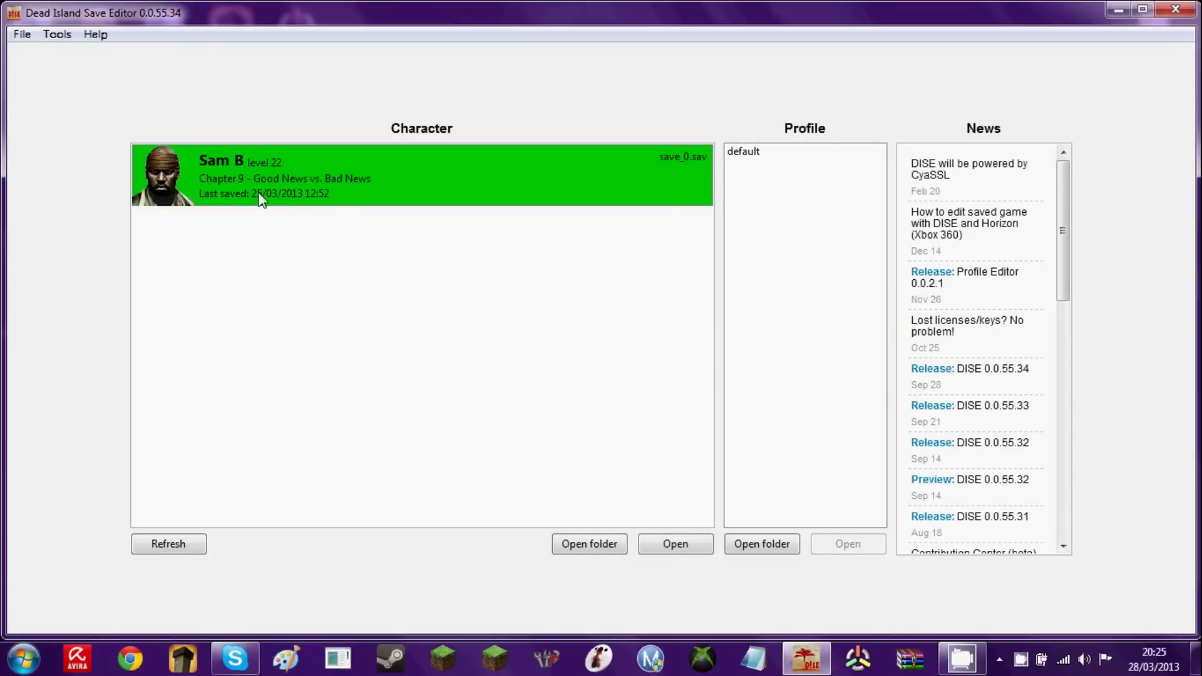
- Open the save_1 file from the Desktop folder in the save editor
{"action": "left_click", "coordinate": [22, 33]}
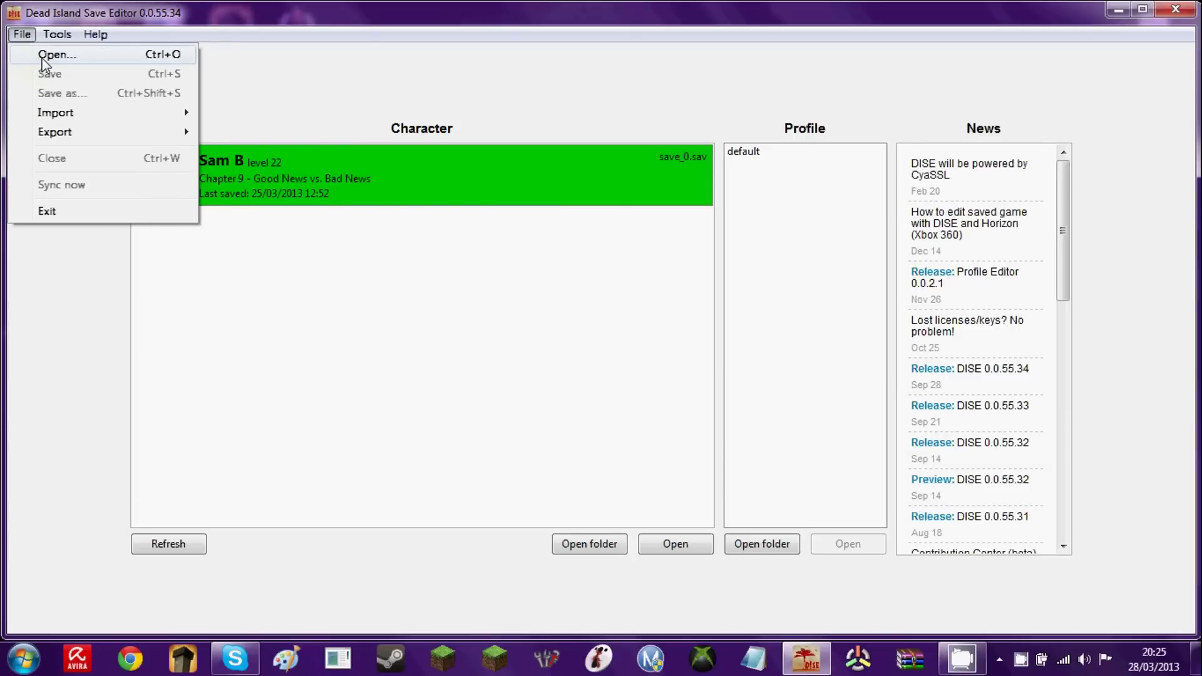
{"action": "left_click", "coordinate": [43, 56]}
{"action": "scroll", "coordinate": [376, 289], "scroll_direction": "down", "scroll_amount": 5}
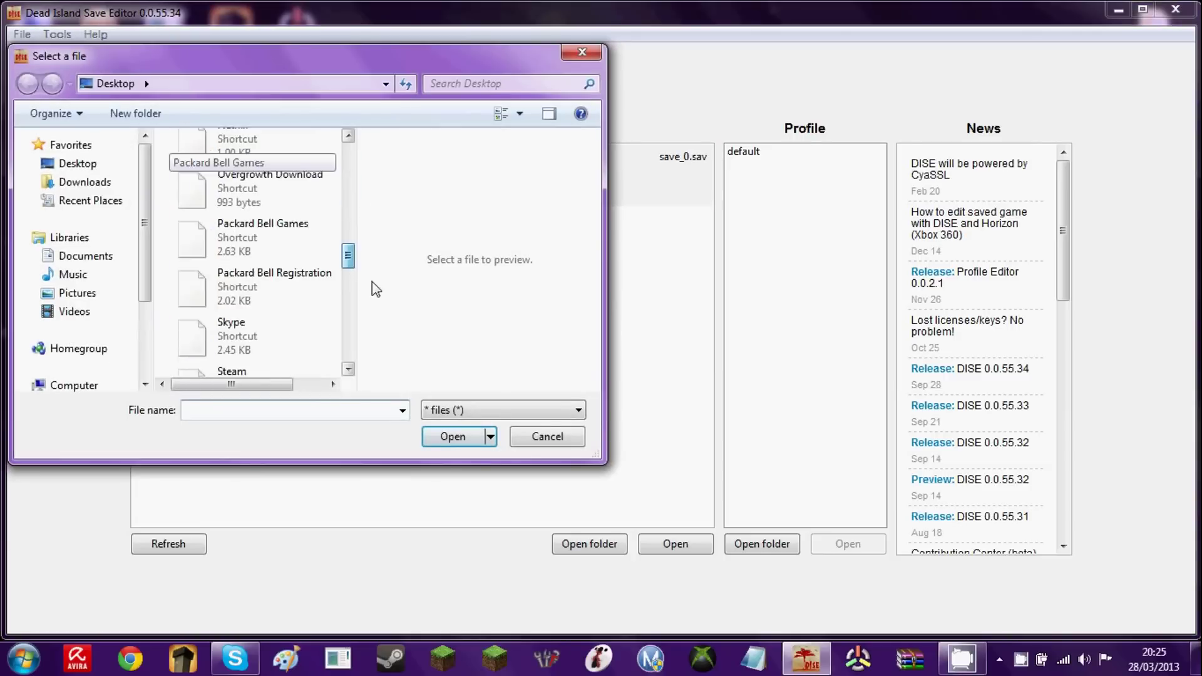
{"action": "scroll", "coordinate": [375, 289], "scroll_direction": "down", "scroll_amount": 5}
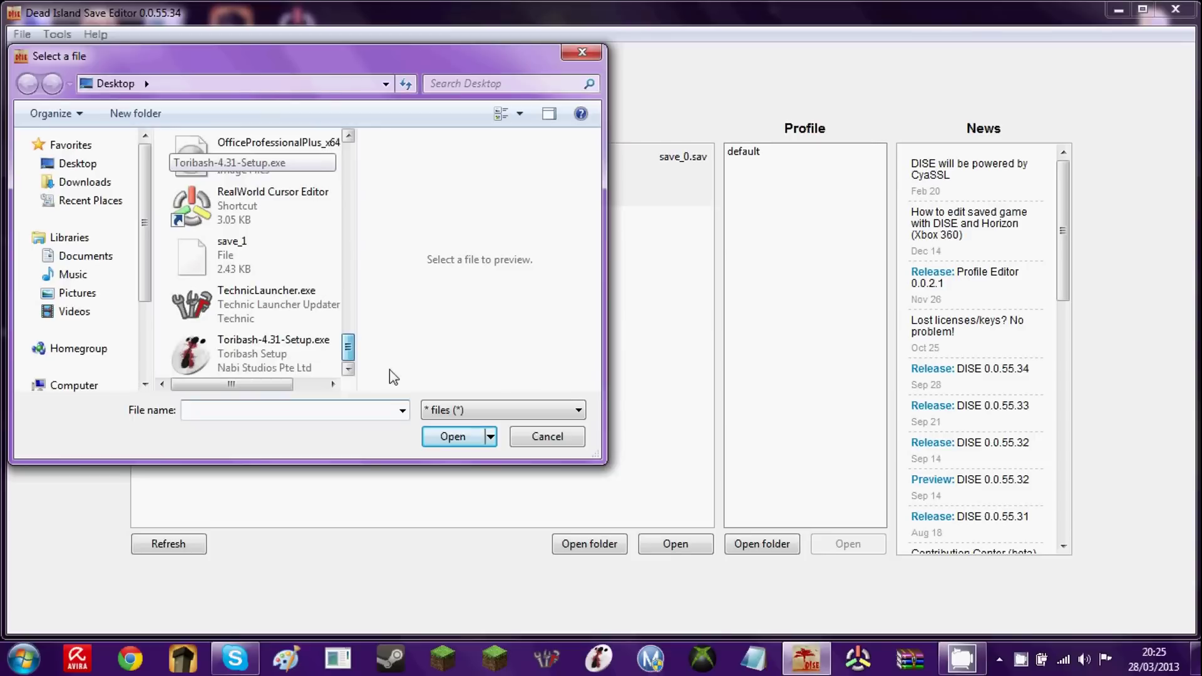
{"action": "double_click", "coordinate": [295, 257]}
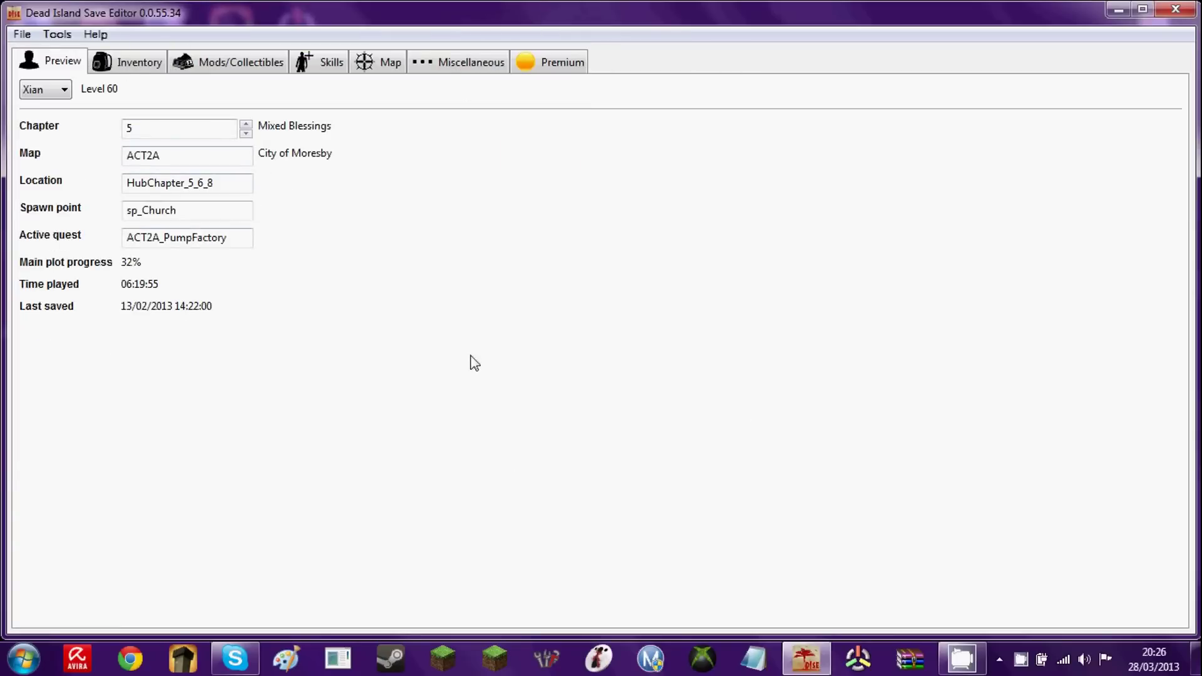
- Show the character's inventory, highlight all of its items for viewing and clear the selection
{"action": "left_click", "coordinate": [124, 65]}
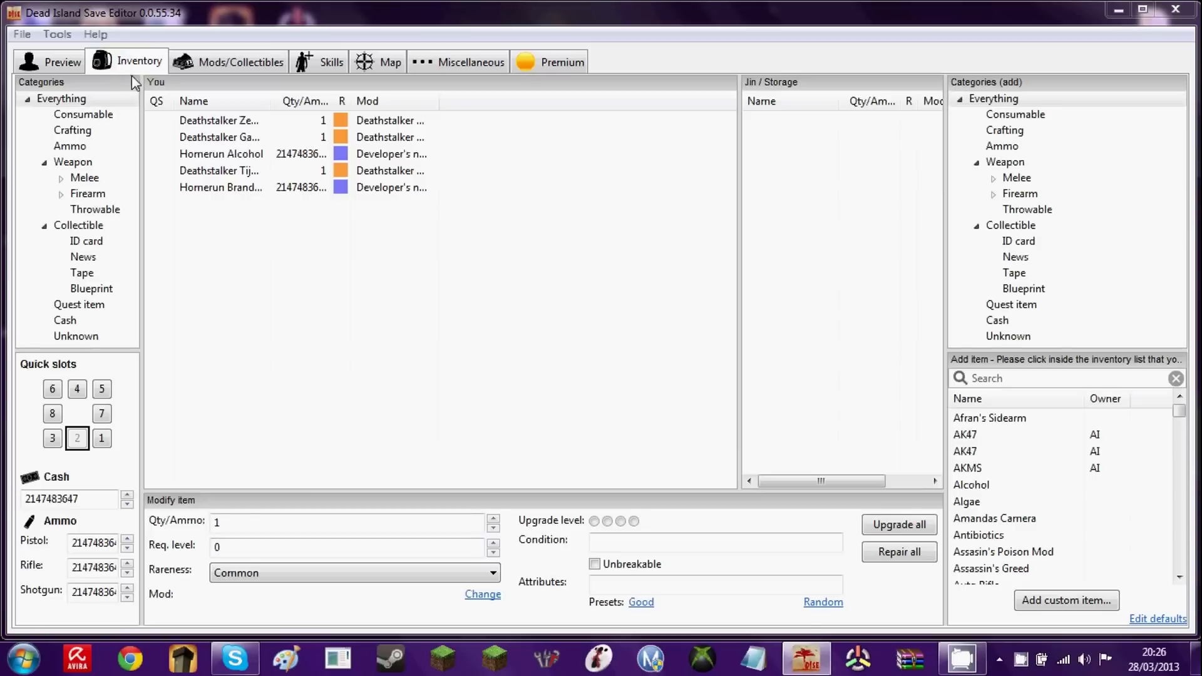
{"action": "left_click_drag", "start_coordinate": [293, 298], "coordinate": [251, 76]}
{"action": "left_click_drag", "start_coordinate": [518, 249], "coordinate": [336, 113]}
{"action": "left_click_drag", "start_coordinate": [625, 330], "coordinate": [382, 110]}
{"action": "left_click", "coordinate": [471, 281]}
{"action": "key", "text": "ctrl+a"}
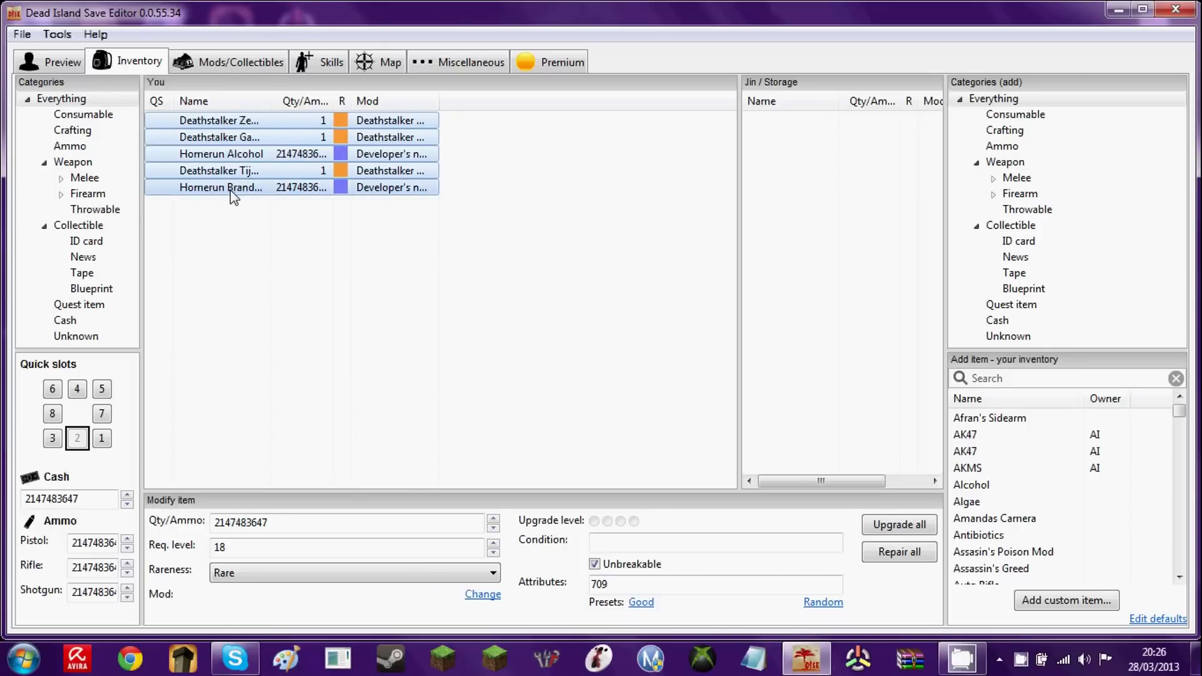
{"action": "left_click", "coordinate": [571, 321]}
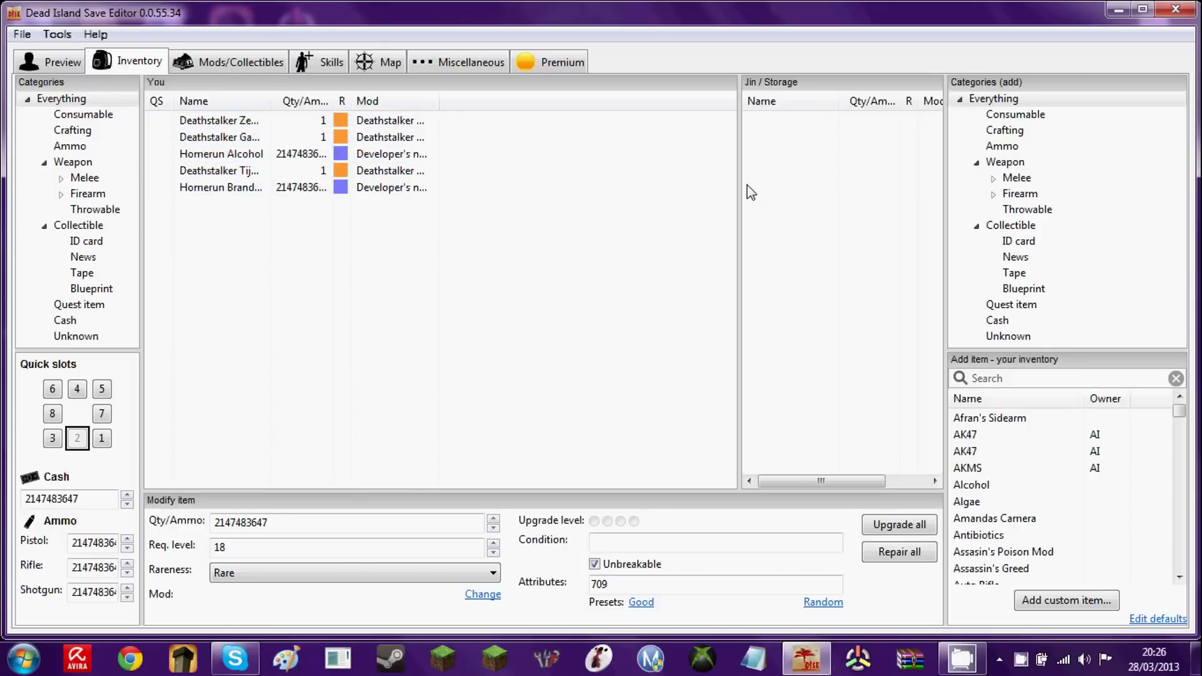
- Adjust the divider between the player and Jin / Storage lists, and collapse the Everything category of the inventory filter
{"action": "left_click_drag", "start_coordinate": [741, 196], "coordinate": [655, 179]}
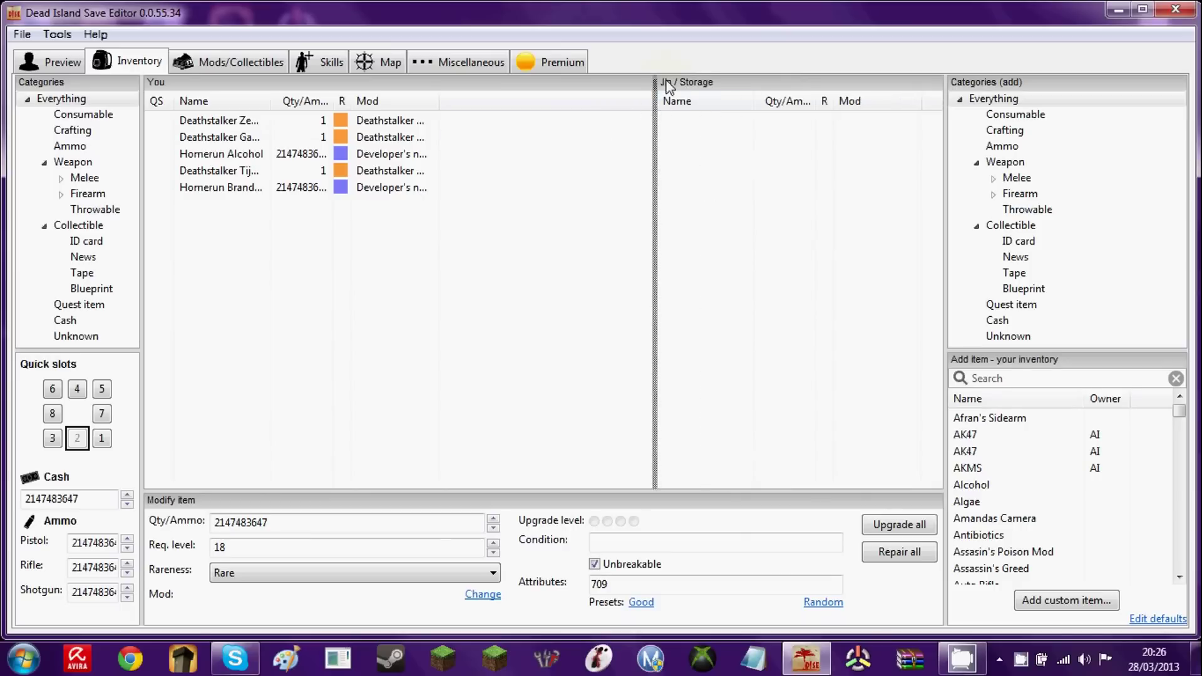
{"action": "left_click", "coordinate": [747, 211]}
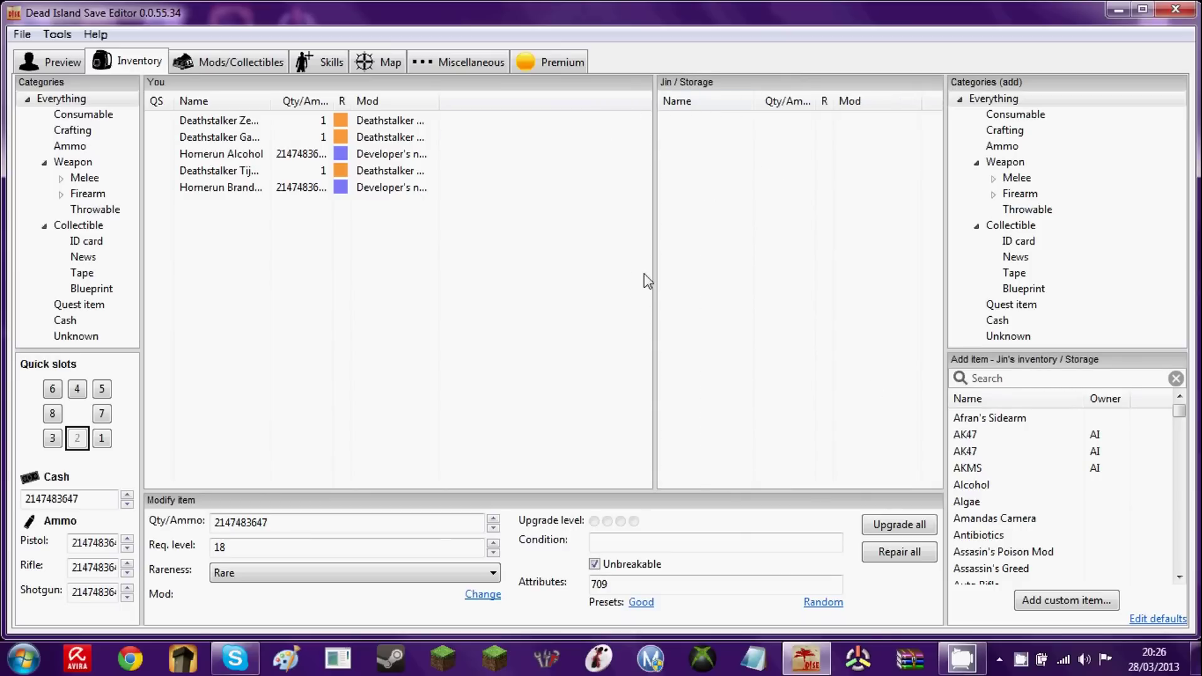
{"action": "left_click_drag", "start_coordinate": [653, 265], "coordinate": [762, 268]}
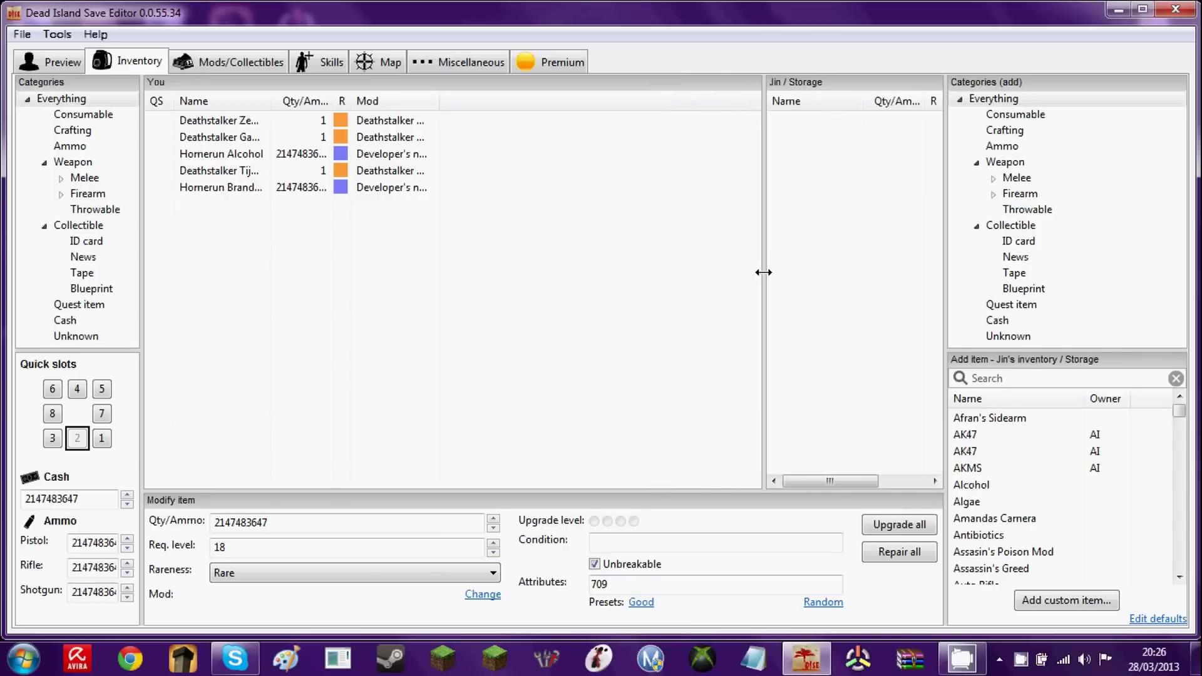
{"action": "left_click", "coordinate": [342, 323]}
{"action": "left_click", "coordinate": [795, 301]}
{"action": "left_click", "coordinate": [27, 99]}
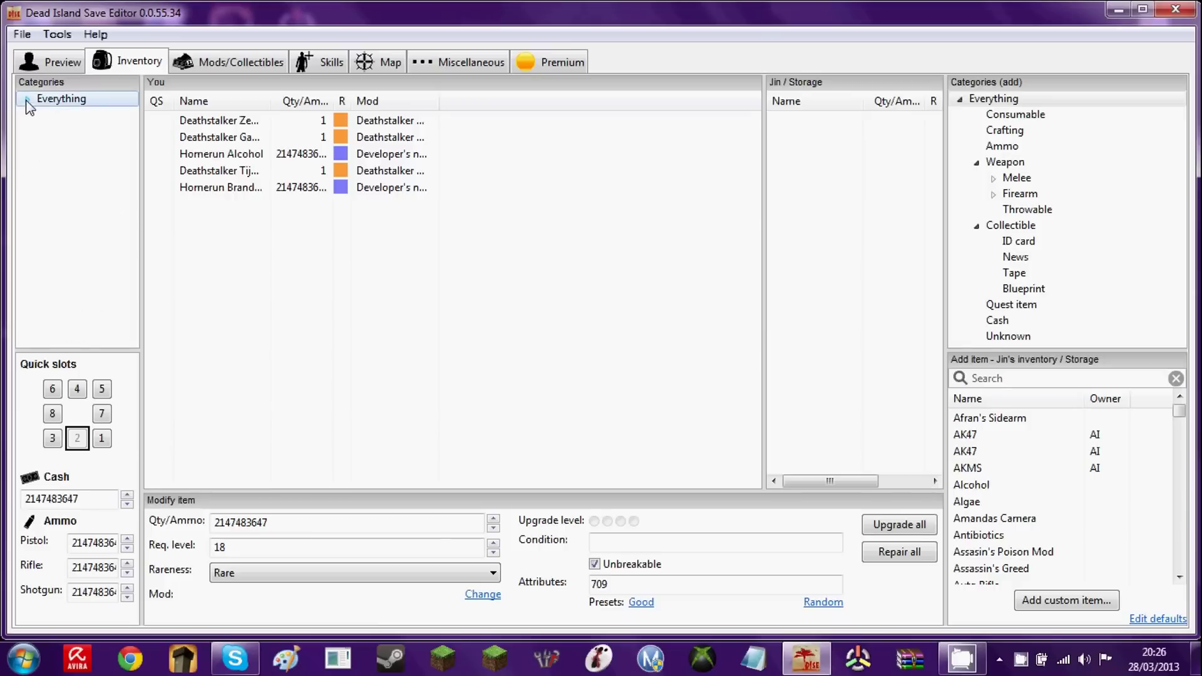
{"action": "left_click_drag", "start_coordinate": [89, 499], "coordinate": [25, 496]}
{"action": "key", "text": "ctrl+c"}
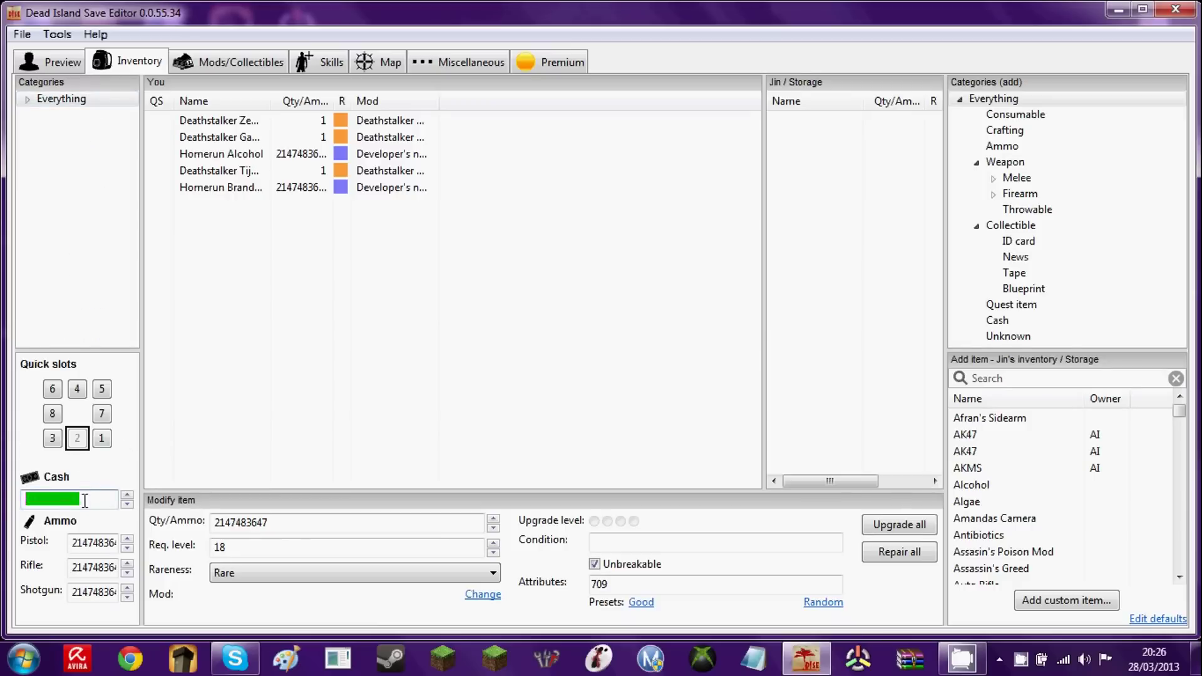
{"action": "type", "text": "3456"}
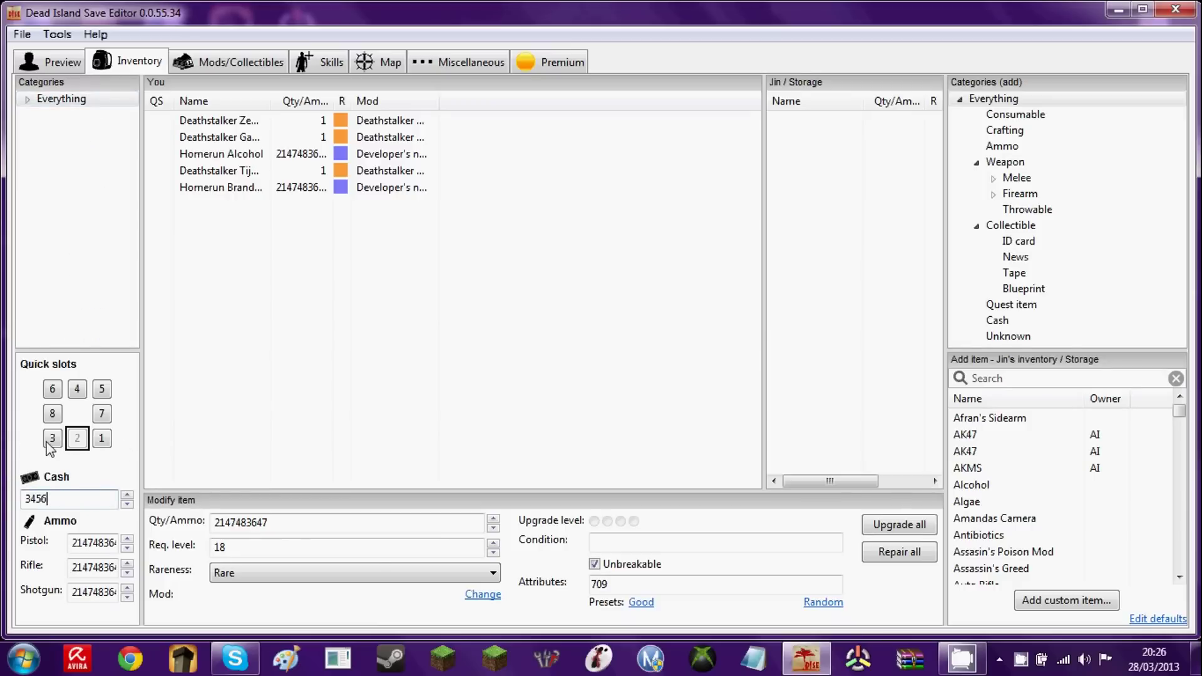
{"action": "type", "text": "87"}
{"action": "left_click_drag", "start_coordinate": [70, 499], "coordinate": [7, 487]}
{"action": "key", "text": "ctrl+v"}
- Make the player's own inventory the target and add the Zed's Demise item to it
{"action": "left_click_drag", "start_coordinate": [164, 295], "coordinate": [250, 266]}
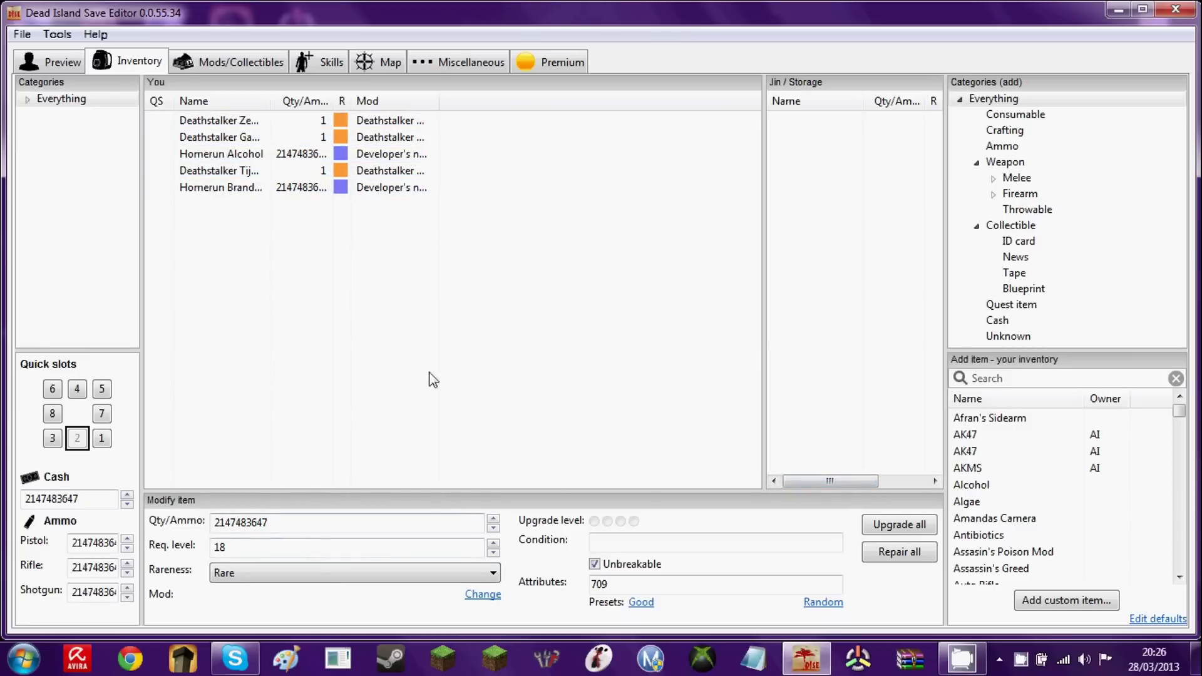
{"action": "left_click_drag", "start_coordinate": [1179, 411], "coordinate": [1179, 559]}
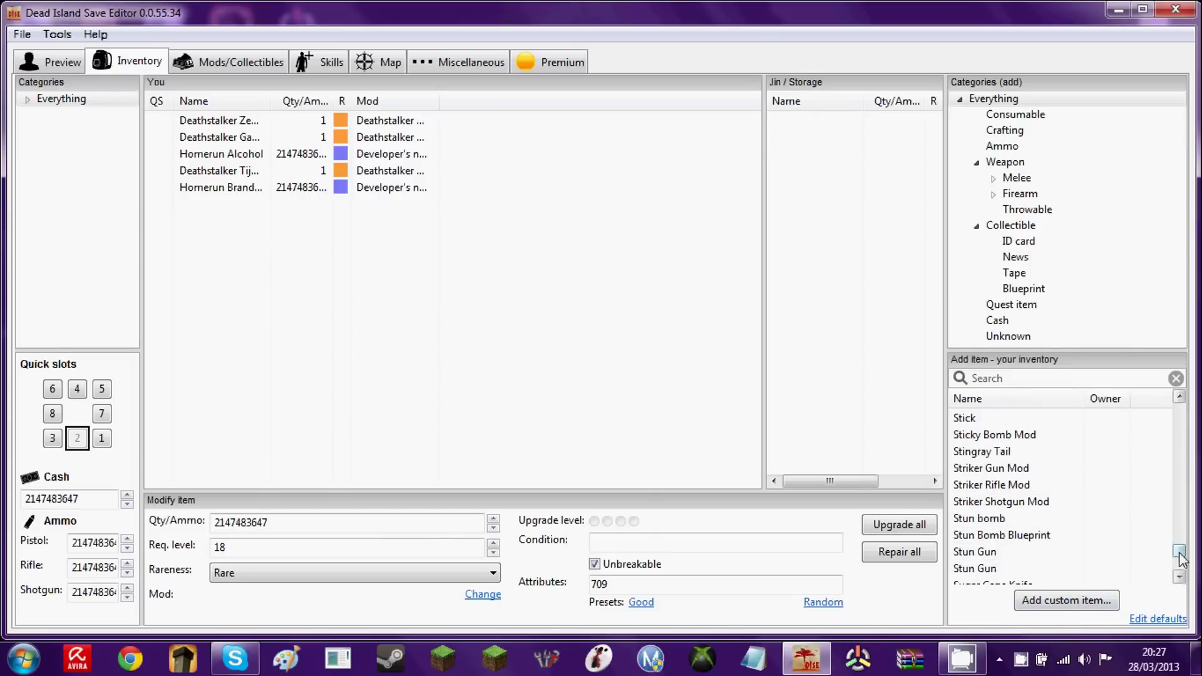
{"action": "left_click_drag", "start_coordinate": [1180, 552], "coordinate": [1178, 563]}
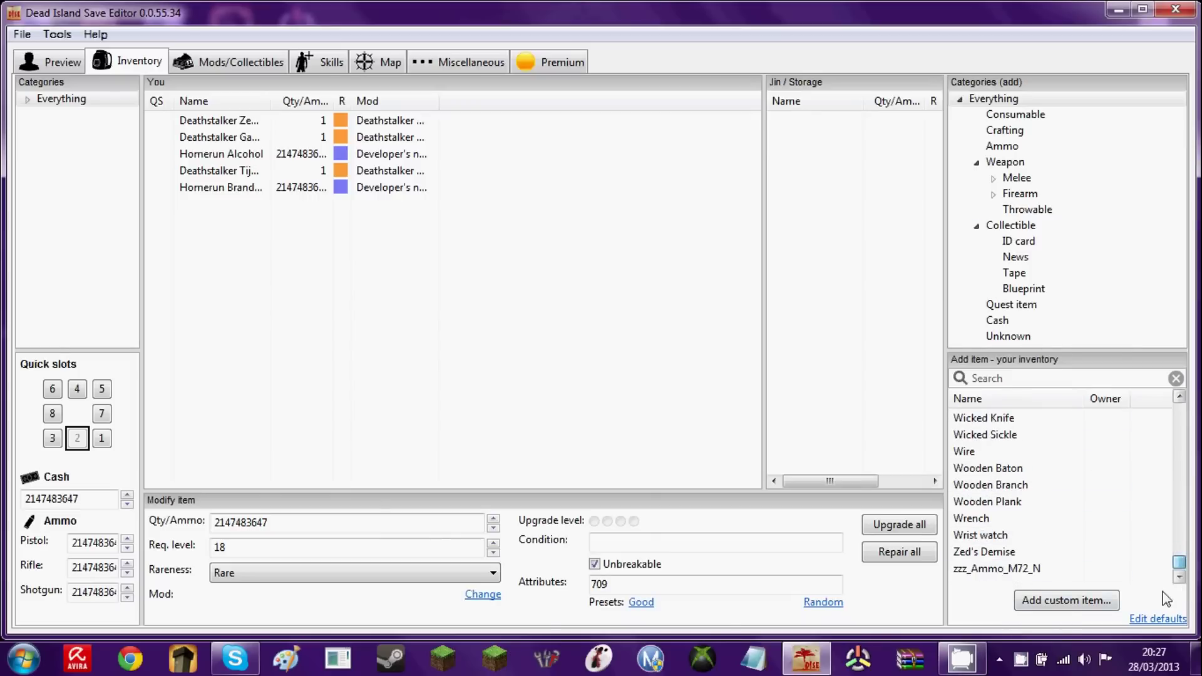
{"action": "double_click", "coordinate": [999, 554]}
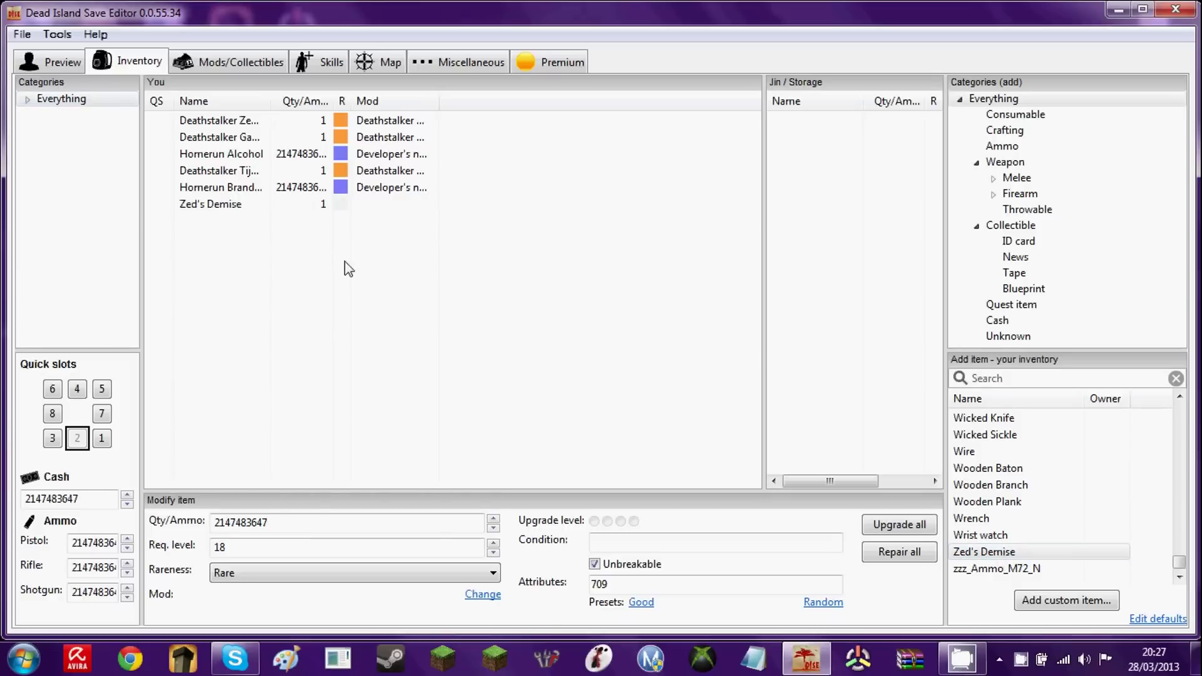
- Set the added Zed's Demise to required level 60, unbreakable, the highest upgrade level and Exceptional rareness
{"action": "left_click_drag", "start_coordinate": [236, 204], "coordinate": [236, 187]}
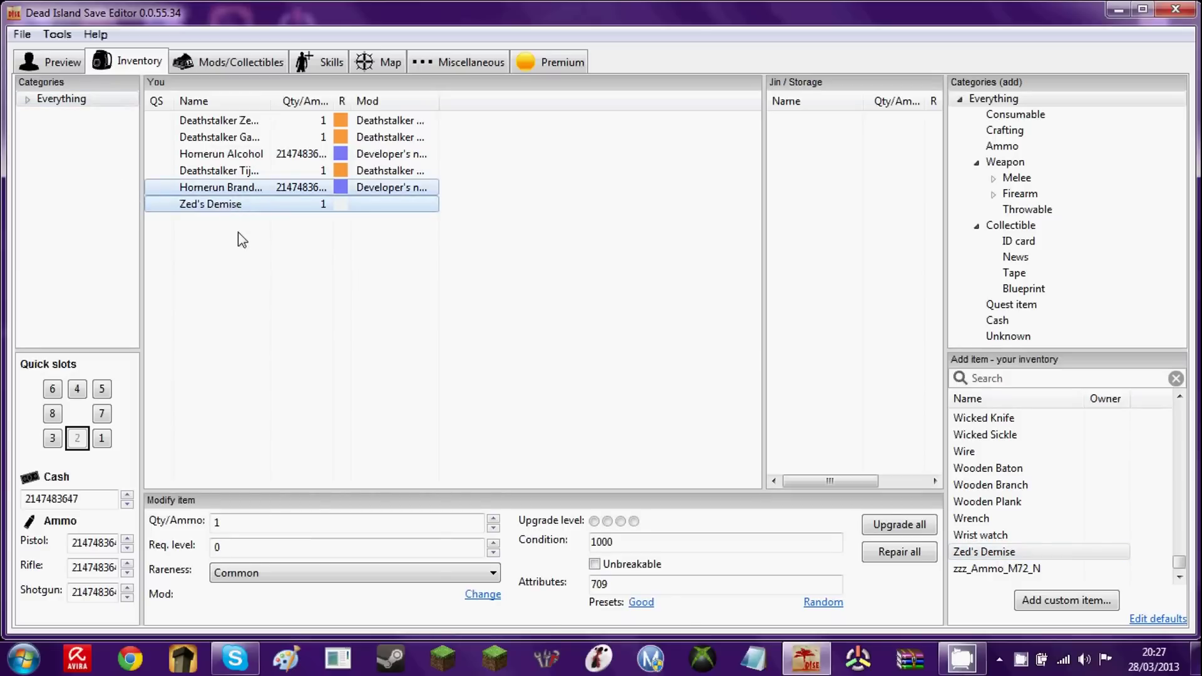
{"action": "left_click", "coordinate": [238, 207]}
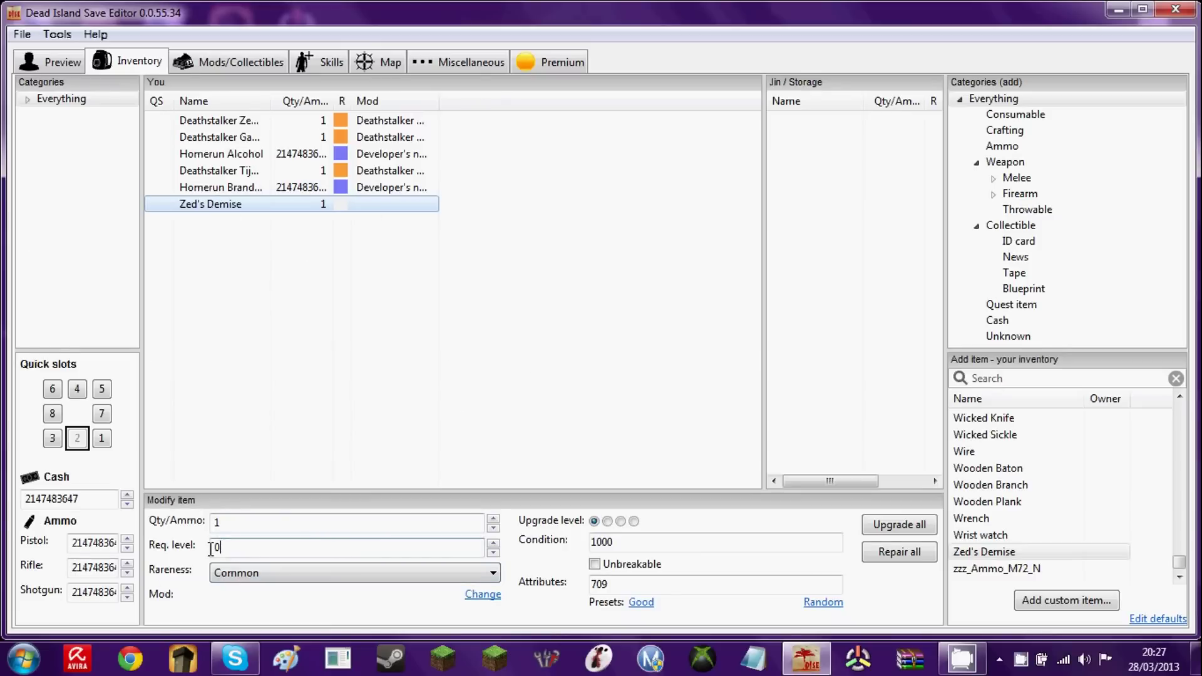
{"action": "left_click_drag", "start_coordinate": [221, 547], "coordinate": [176, 559]}
{"action": "type", "text": "0"}
{"action": "left_click", "coordinate": [594, 564]}
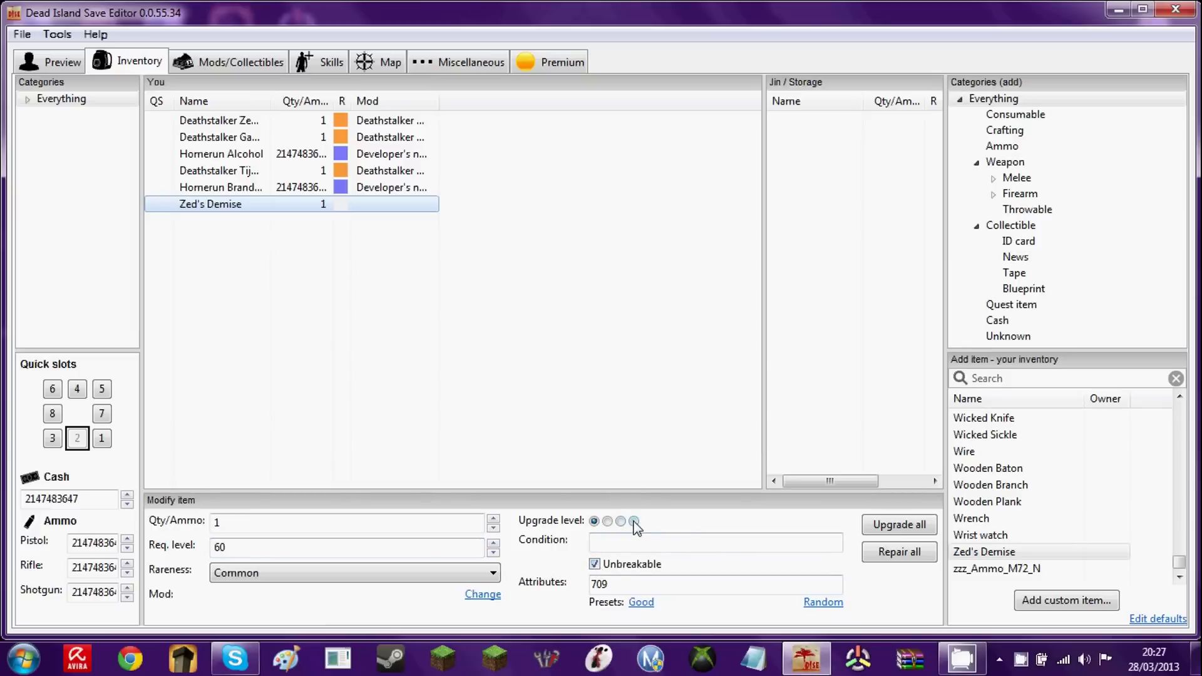
{"action": "left_click", "coordinate": [389, 572]}
{"action": "left_click", "coordinate": [377, 640]}
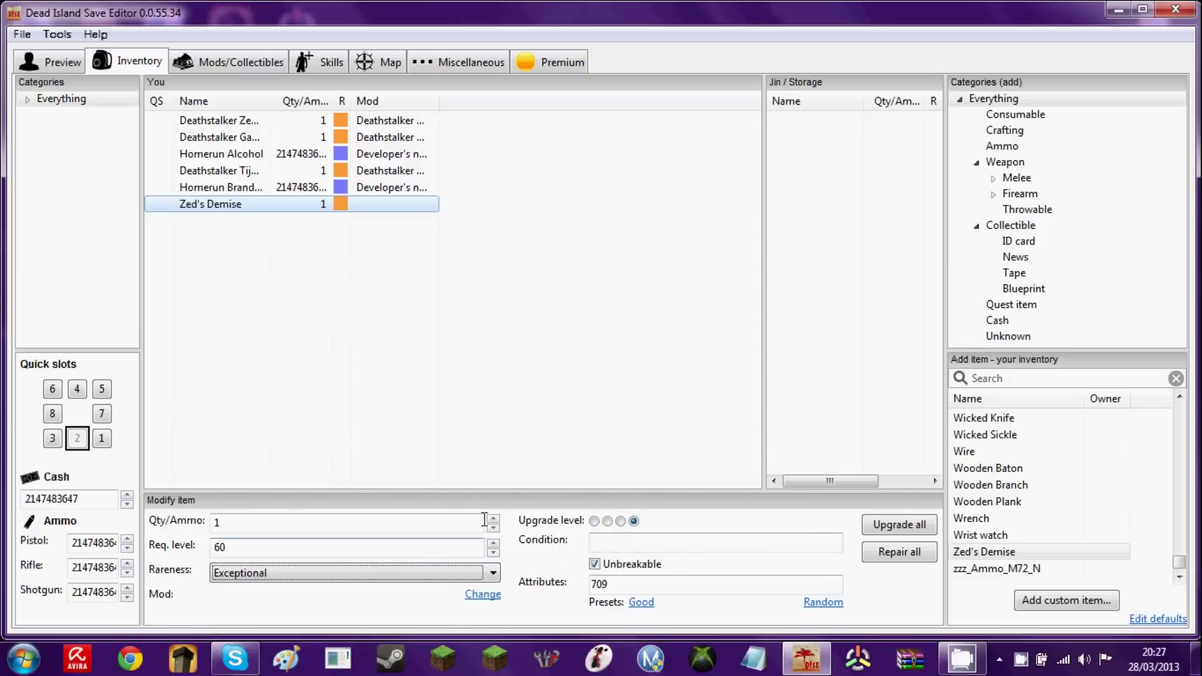
- Apply the Deathstalker Mod to the Zed's Demise item
{"action": "left_click", "coordinate": [482, 595]}
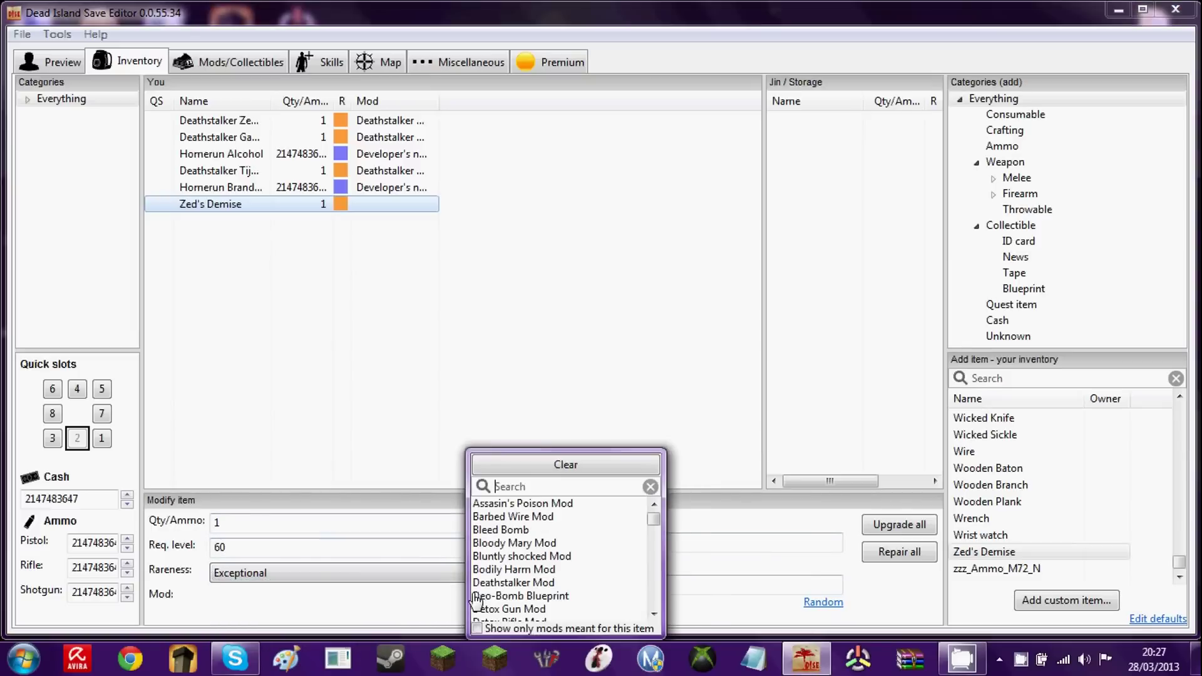
{"action": "left_click", "coordinate": [403, 446]}
{"action": "left_click", "coordinate": [489, 595]}
{"action": "left_click", "coordinate": [479, 628]}
{"action": "left_click", "coordinate": [483, 626]}
{"action": "left_click", "coordinate": [512, 583]}
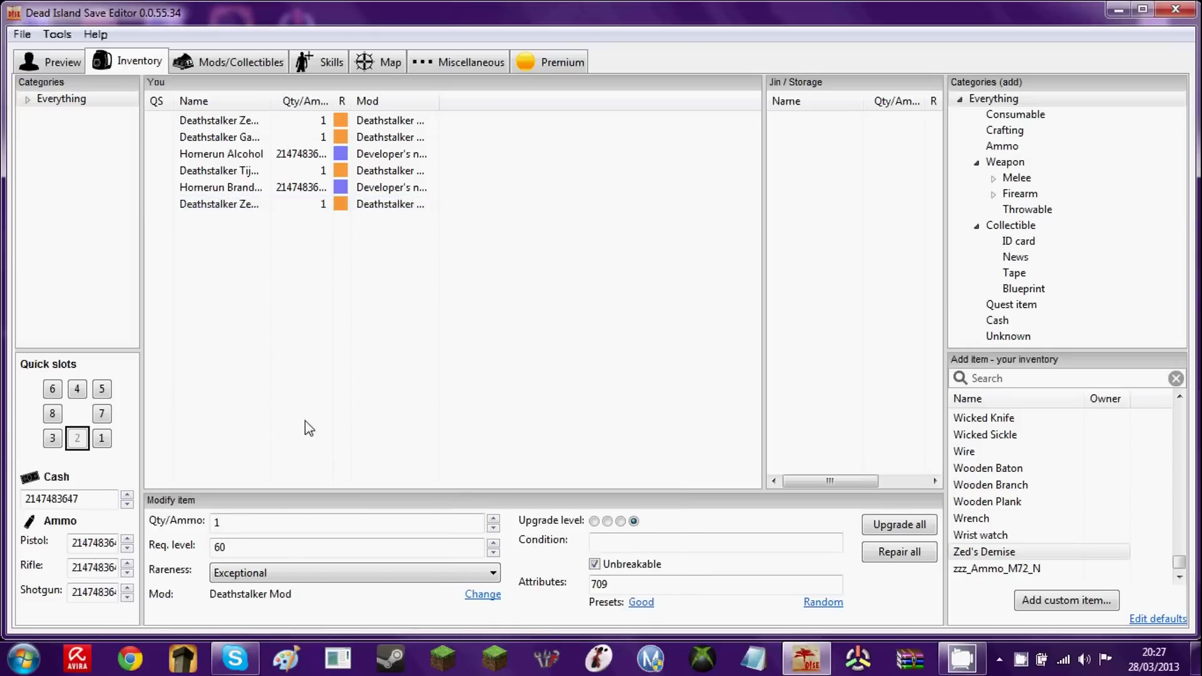
- Highlight all inventory items, enlarge the Modify item area over the item lists, and shrink it back
{"action": "key", "text": "ctrl+a"}
{"action": "left_click_drag", "start_coordinate": [276, 490], "coordinate": [263, 75]}
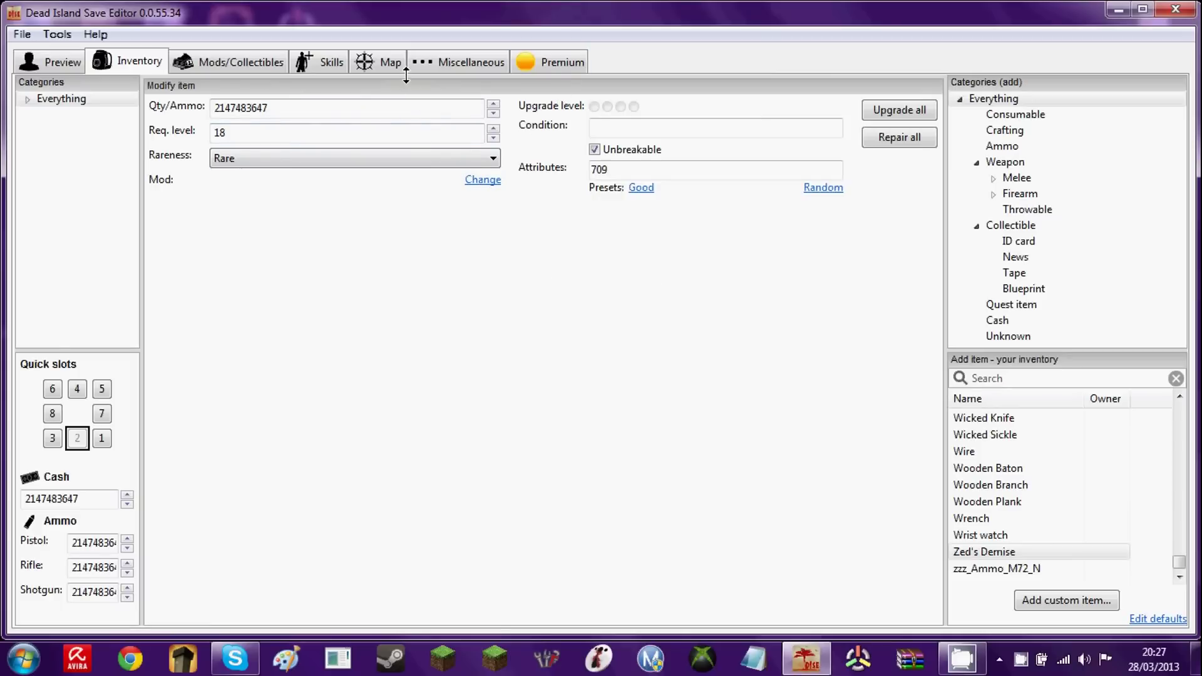
{"action": "left_click_drag", "start_coordinate": [407, 81], "coordinate": [472, 499]}
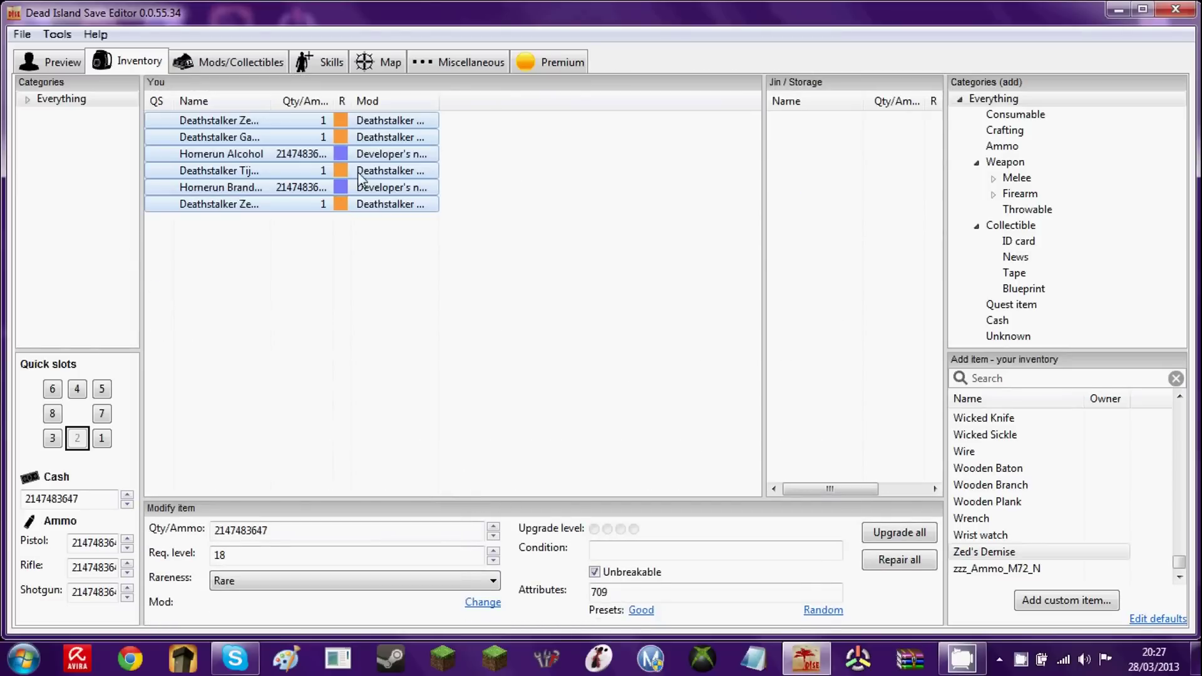
- Delete the newly modded Zed's Demise from the end of the player's inventory and select the first item
{"action": "left_click", "coordinate": [287, 210]}
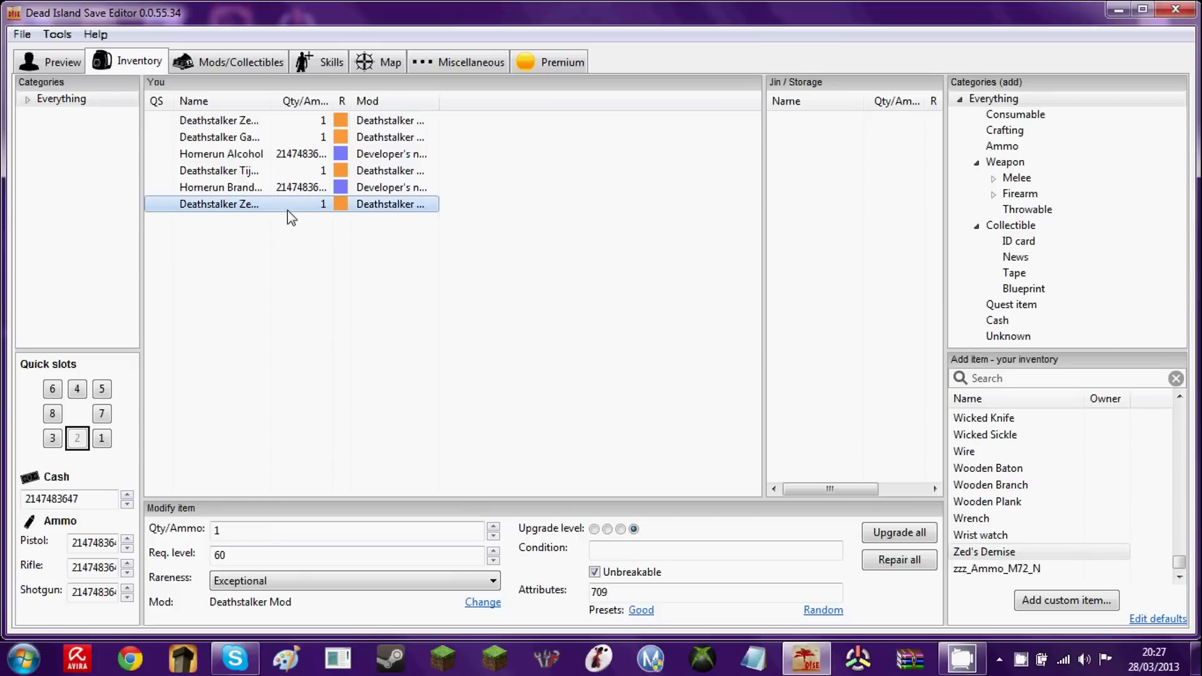
{"action": "key", "text": "Delete"}
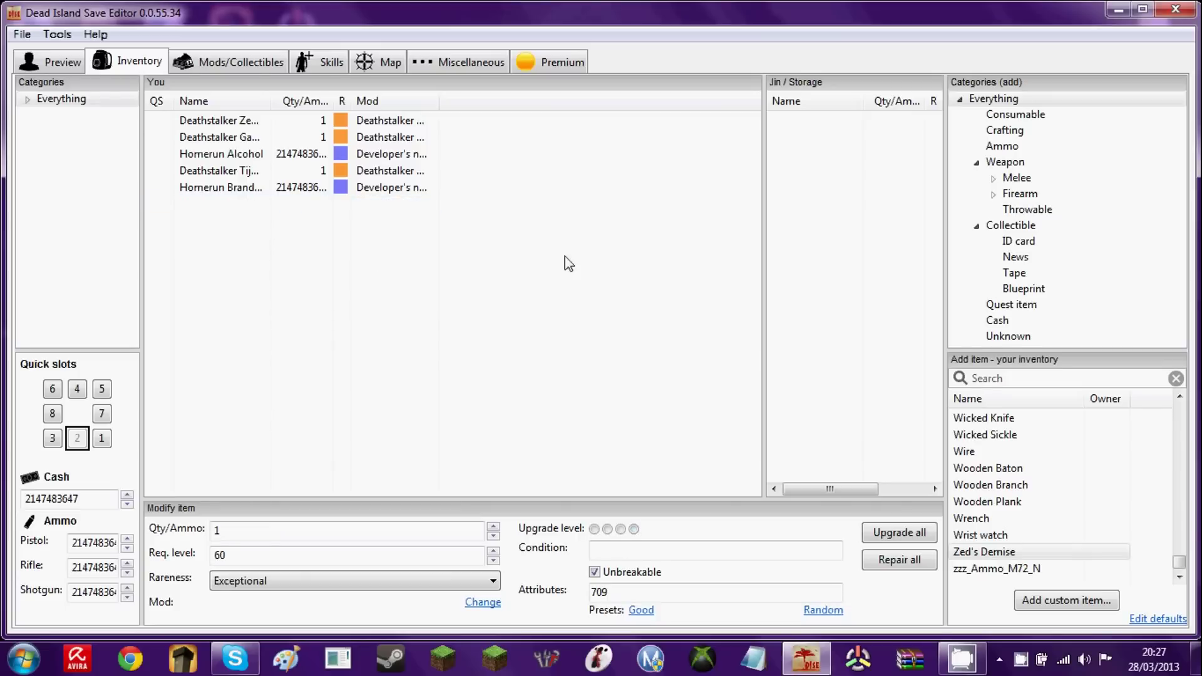
{"action": "left_click", "coordinate": [363, 121]}
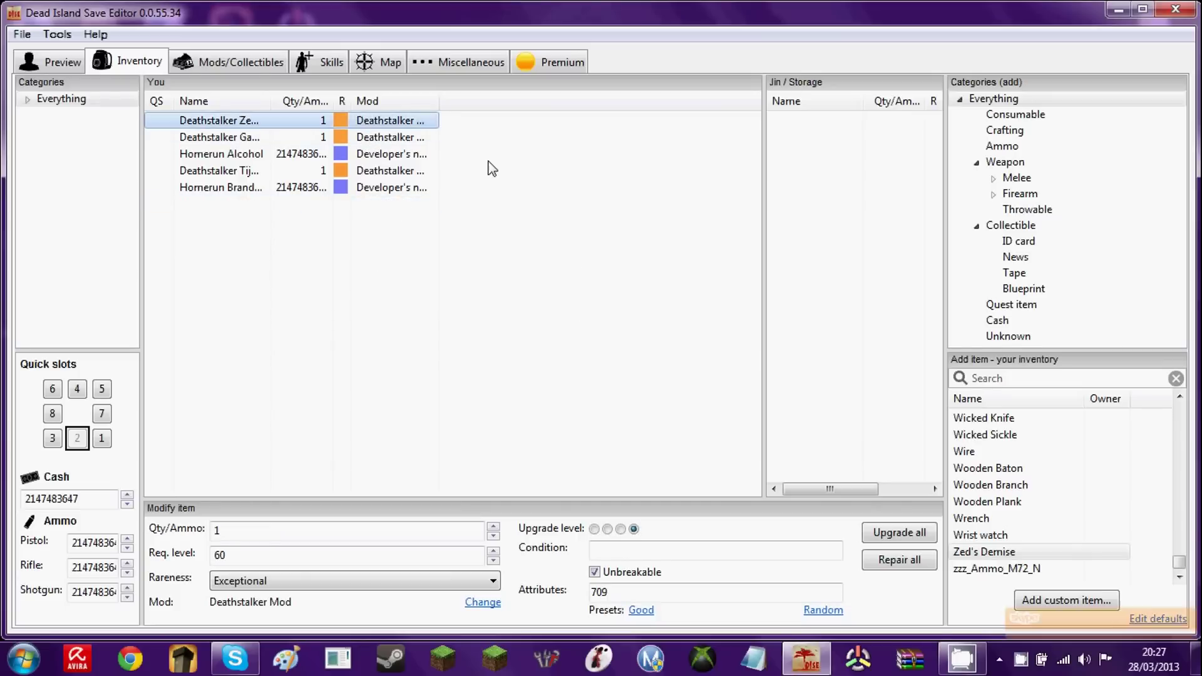
- Show the mods and collectibles, view the Magic Wand Mod's details, and enable all mod blueprints
{"action": "left_click", "coordinate": [231, 61]}
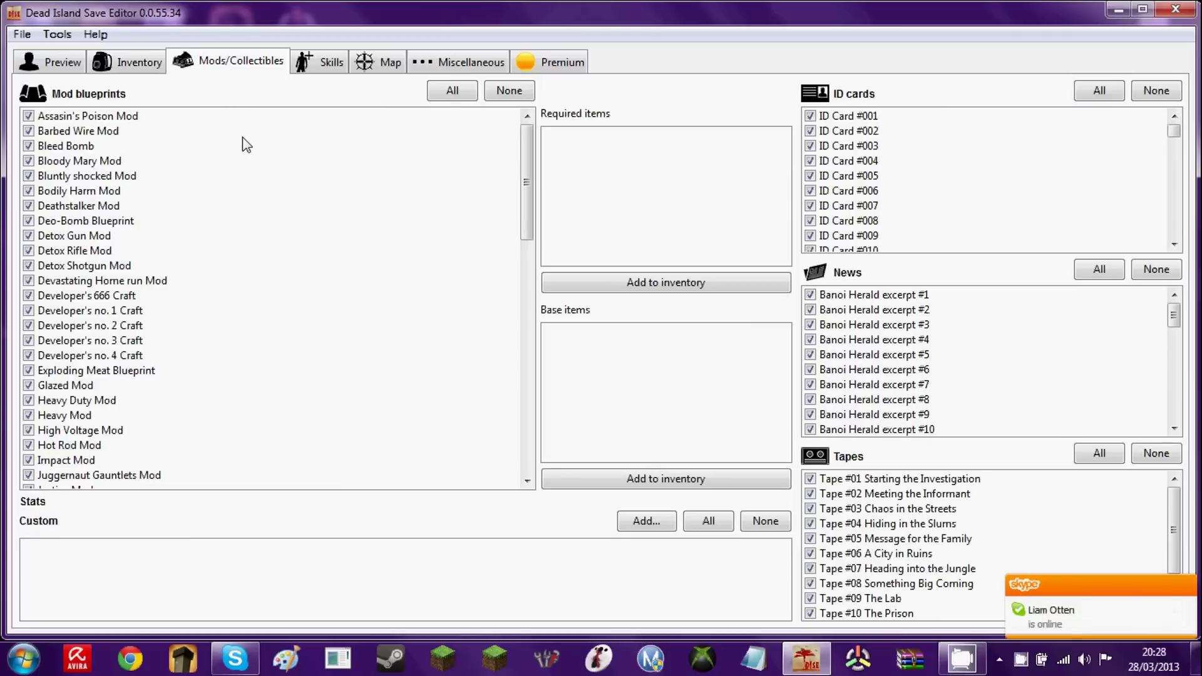
{"action": "left_click_drag", "start_coordinate": [227, 279], "coordinate": [301, 215]}
{"action": "left_click", "coordinate": [306, 234]}
{"action": "left_click", "coordinate": [449, 89]}
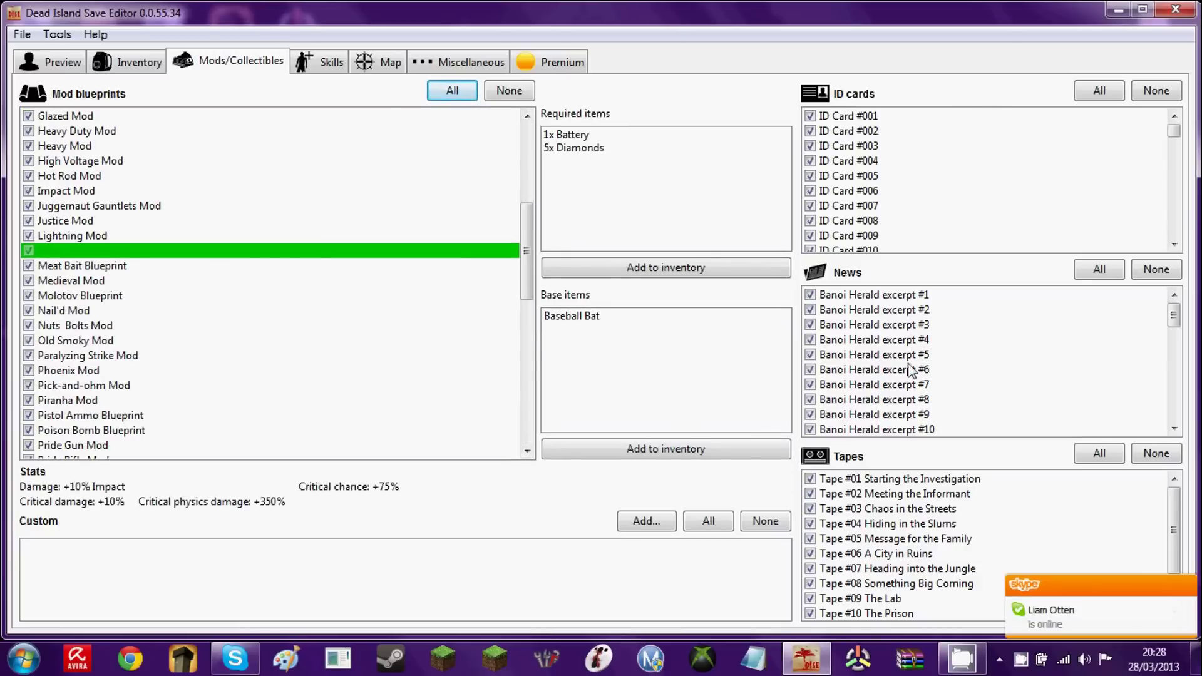
- Enable all tapes, news and ID cards, and view the Hot Rod Mod's required items
{"action": "left_click", "coordinate": [1089, 454]}
{"action": "left_click", "coordinate": [1089, 270]}
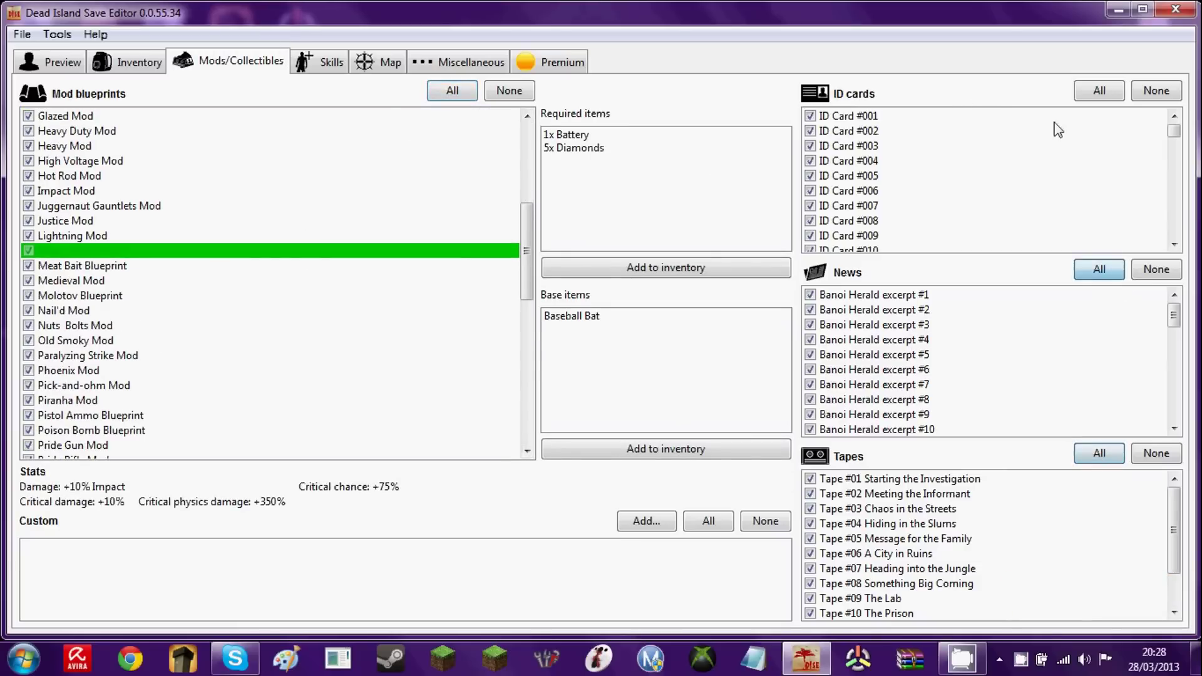
{"action": "left_click", "coordinate": [1084, 92]}
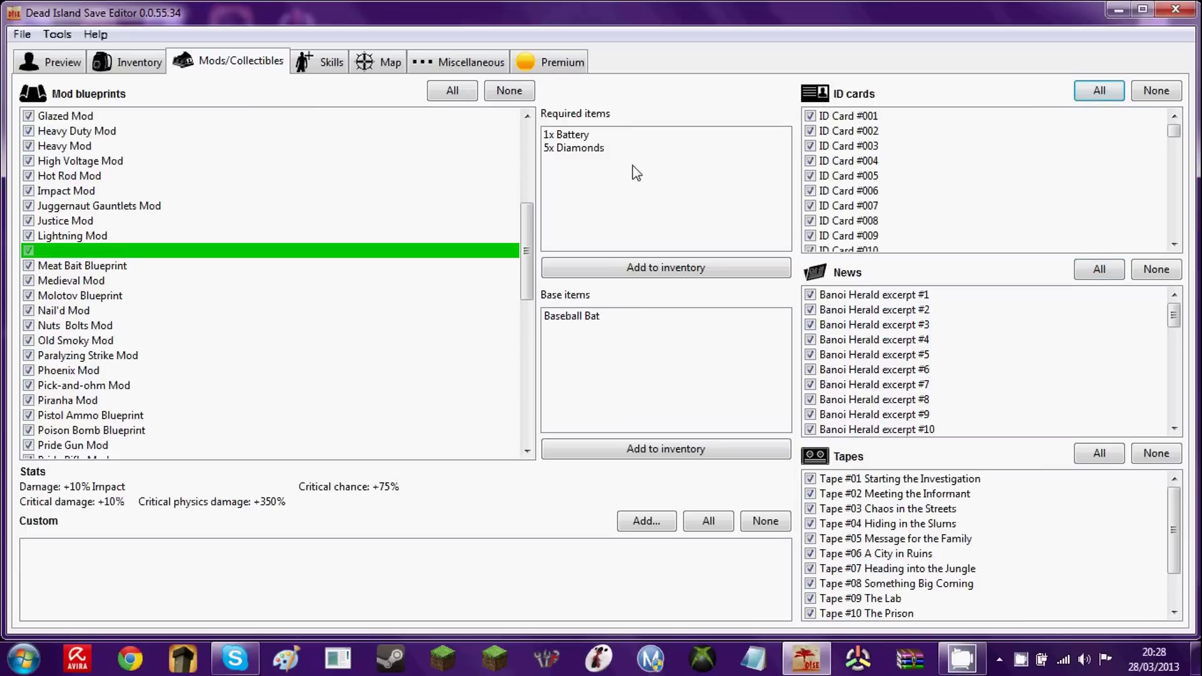
{"action": "left_click", "coordinate": [201, 176]}
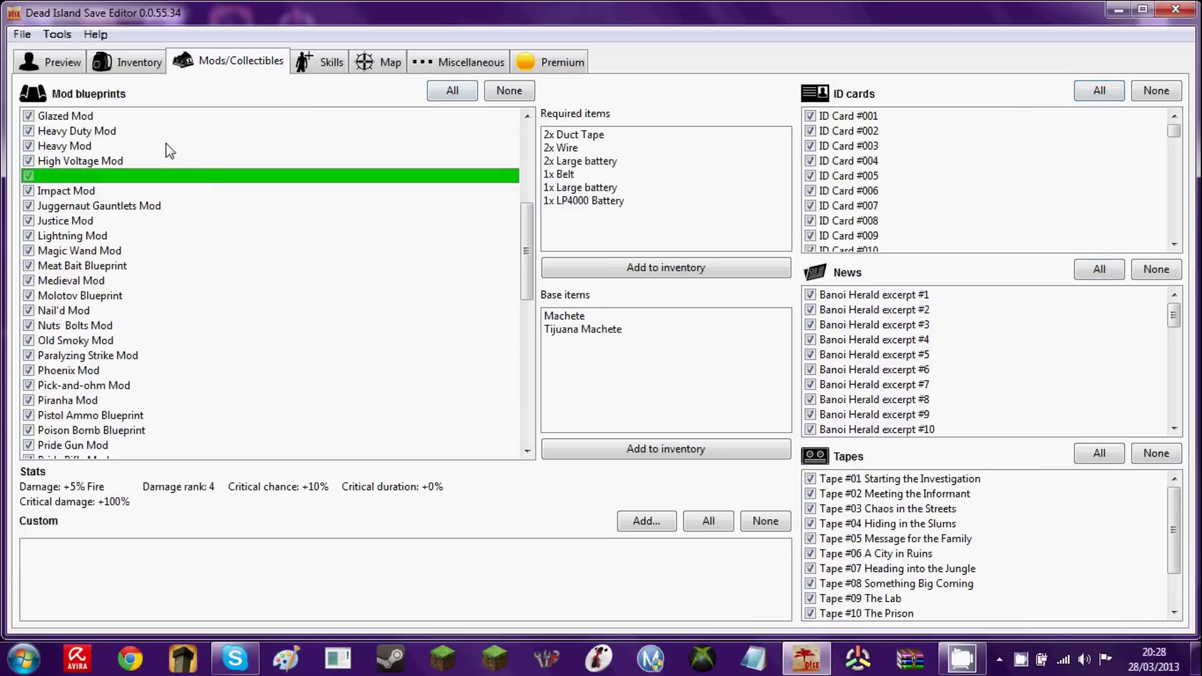
- Give all skills to all characters, and check the character list and the Bloodrage skill description
{"action": "left_click", "coordinate": [336, 62]}
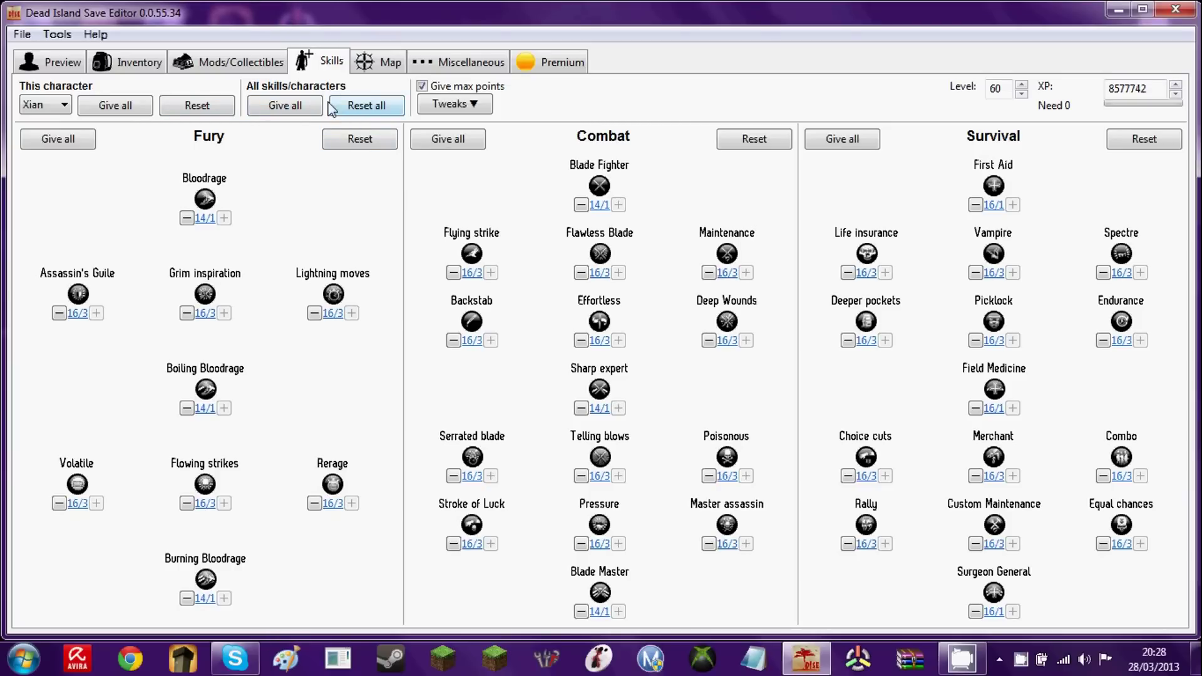
{"action": "left_click", "coordinate": [309, 112]}
{"action": "left_click", "coordinate": [47, 108]}
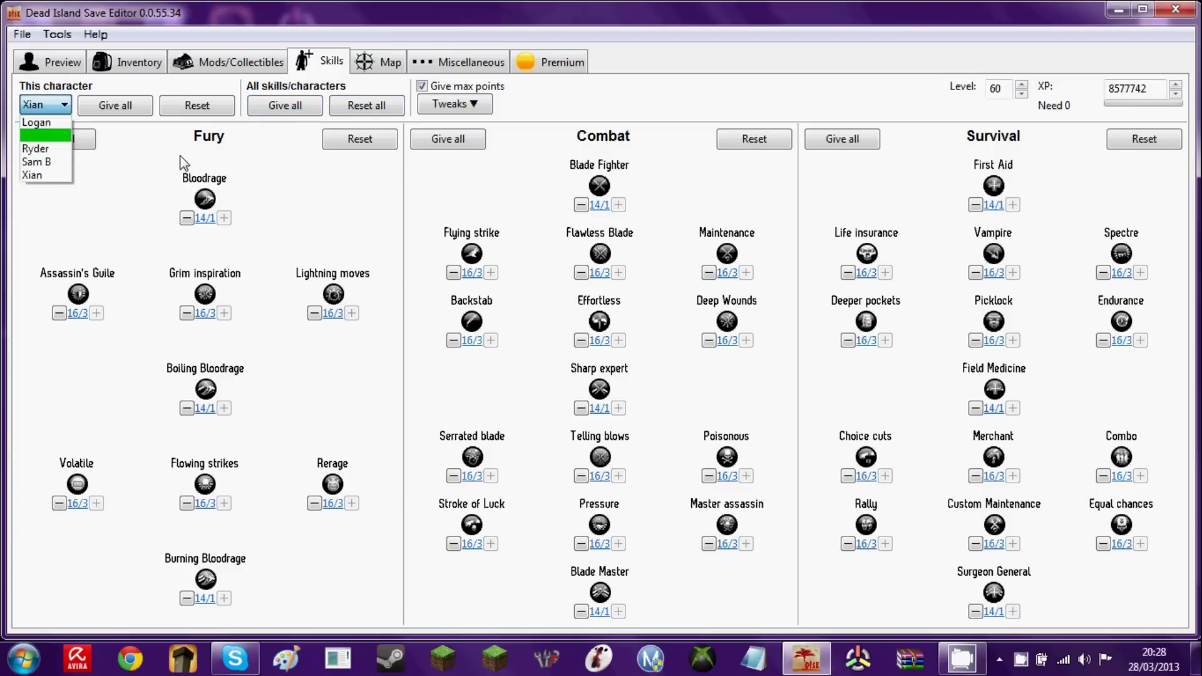
{"action": "left_click", "coordinate": [246, 136]}
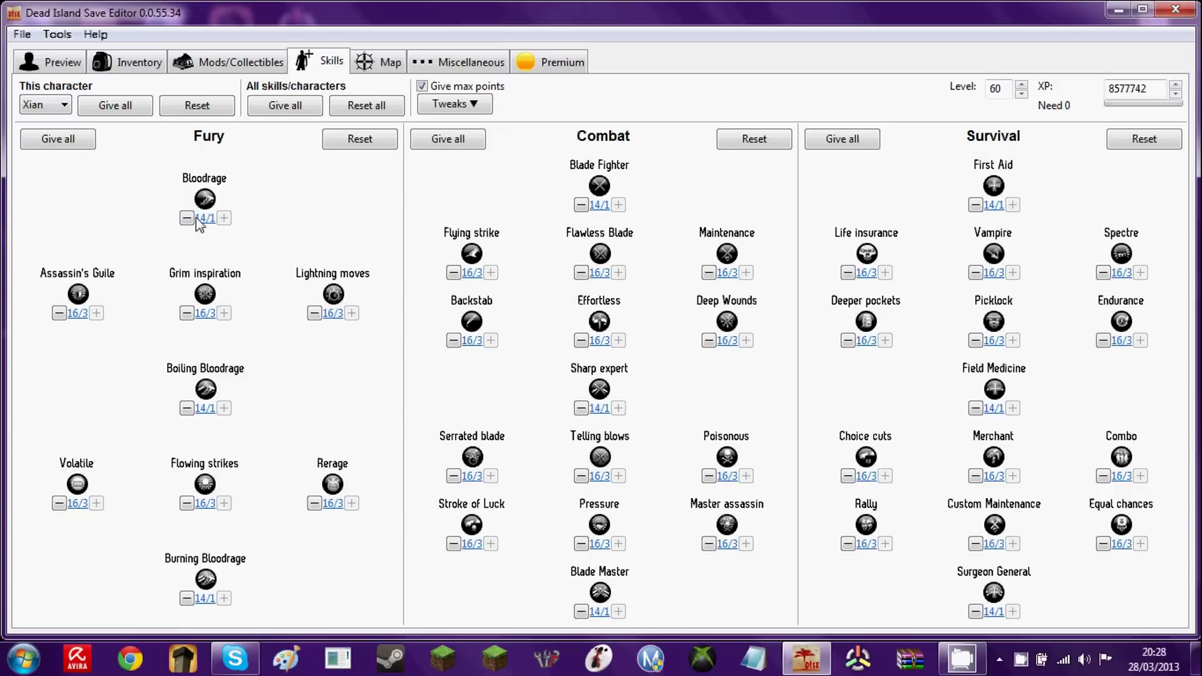
{"action": "mouse_move", "coordinate": [207, 222]}
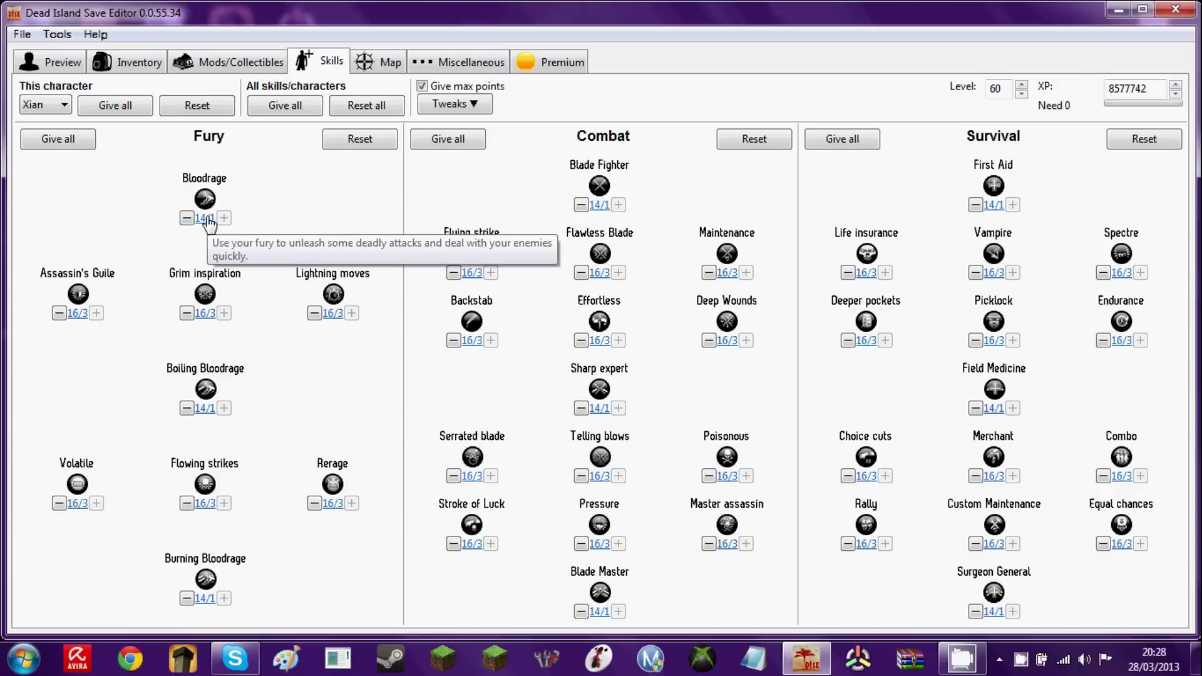
- Reset the skills of all characters, and give all skills back to Xian and every other character
{"action": "left_click", "coordinate": [373, 111]}
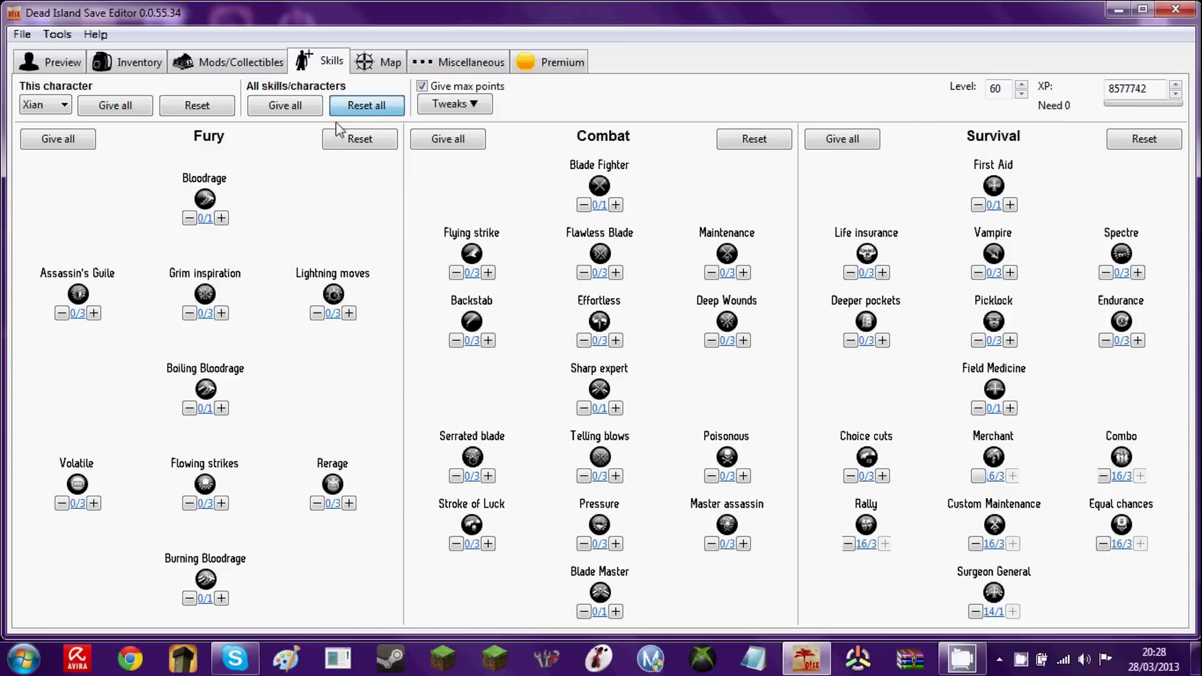
{"action": "left_click", "coordinate": [139, 108]}
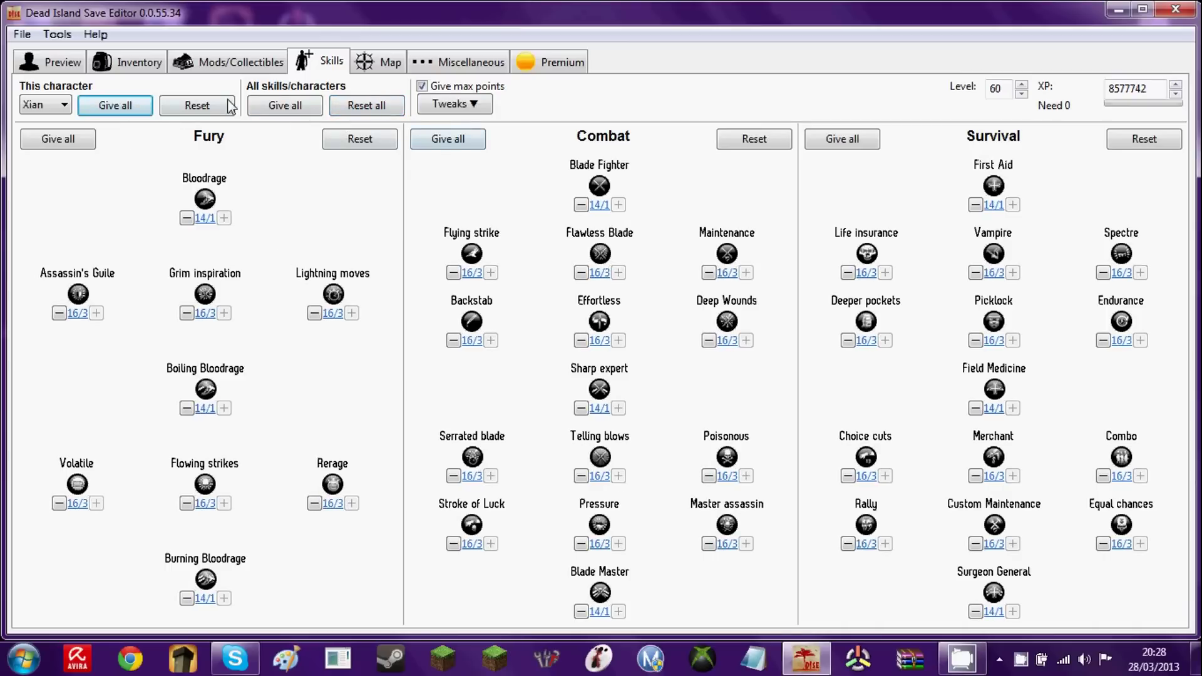
{"action": "left_click", "coordinate": [315, 111]}
- Conceal the entire City of Moresby map and uncover several patches of it by hand
{"action": "left_click", "coordinate": [388, 63]}
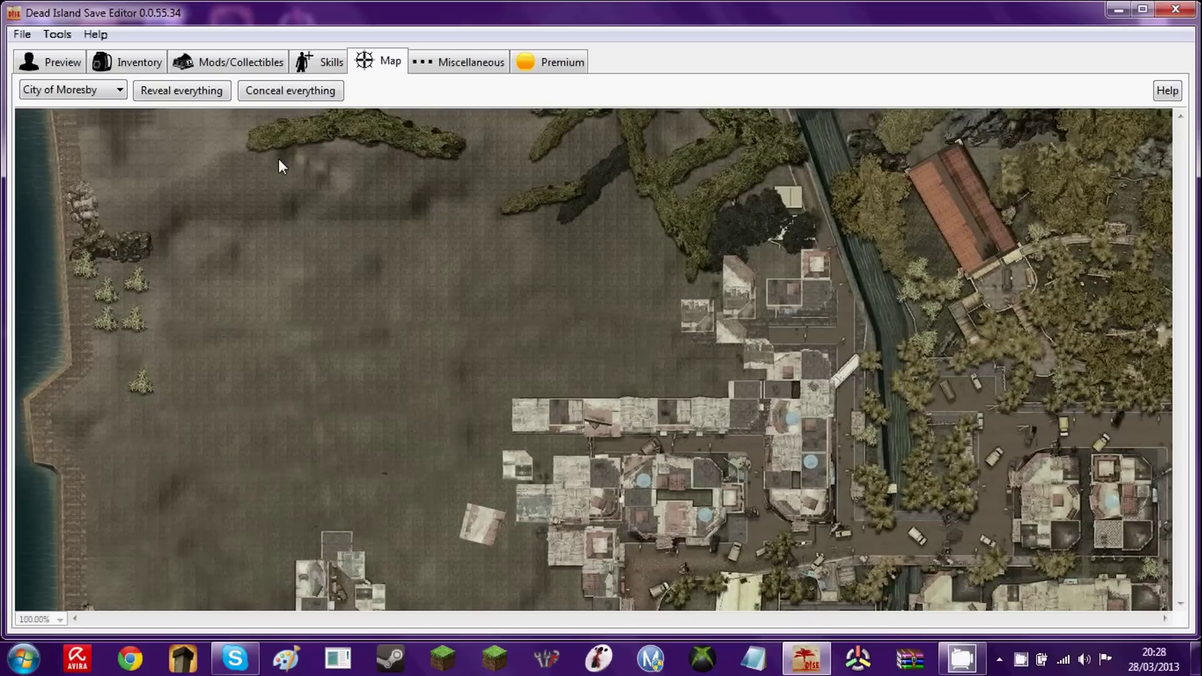
{"action": "left_click", "coordinate": [47, 92]}
{"action": "left_click", "coordinate": [290, 91]}
{"action": "mouse_move", "coordinate": [290, 358]}
{"action": "left_mouse_down"}
{"action": "mouse_move", "coordinate": [416, 498]}
{"action": "mouse_move", "coordinate": [263, 300]}
{"action": "mouse_move", "coordinate": [233, 314]}
{"action": "mouse_move", "coordinate": [510, 434]}
{"action": "mouse_move", "coordinate": [660, 476]}
{"action": "mouse_move", "coordinate": [572, 412]}
{"action": "mouse_move", "coordinate": [757, 400]}
{"action": "mouse_move", "coordinate": [665, 418]}
{"action": "mouse_move", "coordinate": [794, 219]}
{"action": "mouse_move", "coordinate": [877, 303]}
{"action": "mouse_move", "coordinate": [905, 485]}
{"action": "left_mouse_up"}
{"action": "mouse_move", "coordinate": [874, 254]}
{"action": "left_mouse_down"}
{"action": "mouse_move", "coordinate": [797, 98]}
{"action": "mouse_move", "coordinate": [933, 216]}
{"action": "mouse_move", "coordinate": [1008, 325]}
{"action": "mouse_move", "coordinate": [975, 308]}
{"action": "mouse_move", "coordinate": [1023, 296]}
{"action": "mouse_move", "coordinate": [978, 402]}
{"action": "mouse_move", "coordinate": [902, 479]}
{"action": "mouse_move", "coordinate": [936, 344]}
{"action": "mouse_move", "coordinate": [850, 273]}
{"action": "mouse_move", "coordinate": [793, 316]}
{"action": "mouse_move", "coordinate": [869, 350]}
{"action": "left_mouse_up"}
{"action": "mouse_move", "coordinate": [836, 446]}
{"action": "left_mouse_down"}
{"action": "mouse_move", "coordinate": [808, 540]}
{"action": "mouse_move", "coordinate": [879, 510]}
{"action": "left_mouse_up"}
{"action": "mouse_move", "coordinate": [714, 306]}
{"action": "left_mouse_down"}
{"action": "mouse_move", "coordinate": [721, 337]}
{"action": "mouse_move", "coordinate": [618, 319]}
{"action": "left_mouse_up"}
{"action": "mouse_move", "coordinate": [1031, 311]}
{"action": "left_mouse_down"}
{"action": "mouse_move", "coordinate": [1083, 250]}
{"action": "mouse_move", "coordinate": [1046, 198]}
{"action": "left_mouse_up"}
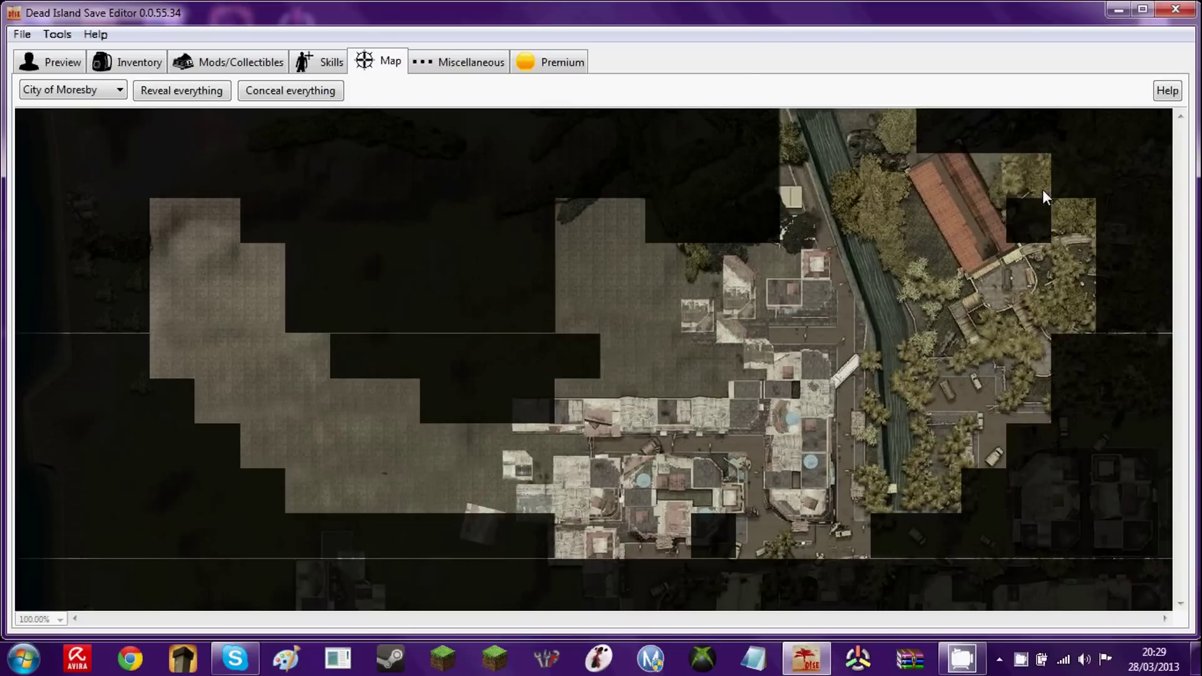
- Reveal the entire City of Moresby map, and look over the available map areas and the miscellaneous options
{"action": "left_click", "coordinate": [178, 94]}
{"action": "left_click", "coordinate": [113, 91]}
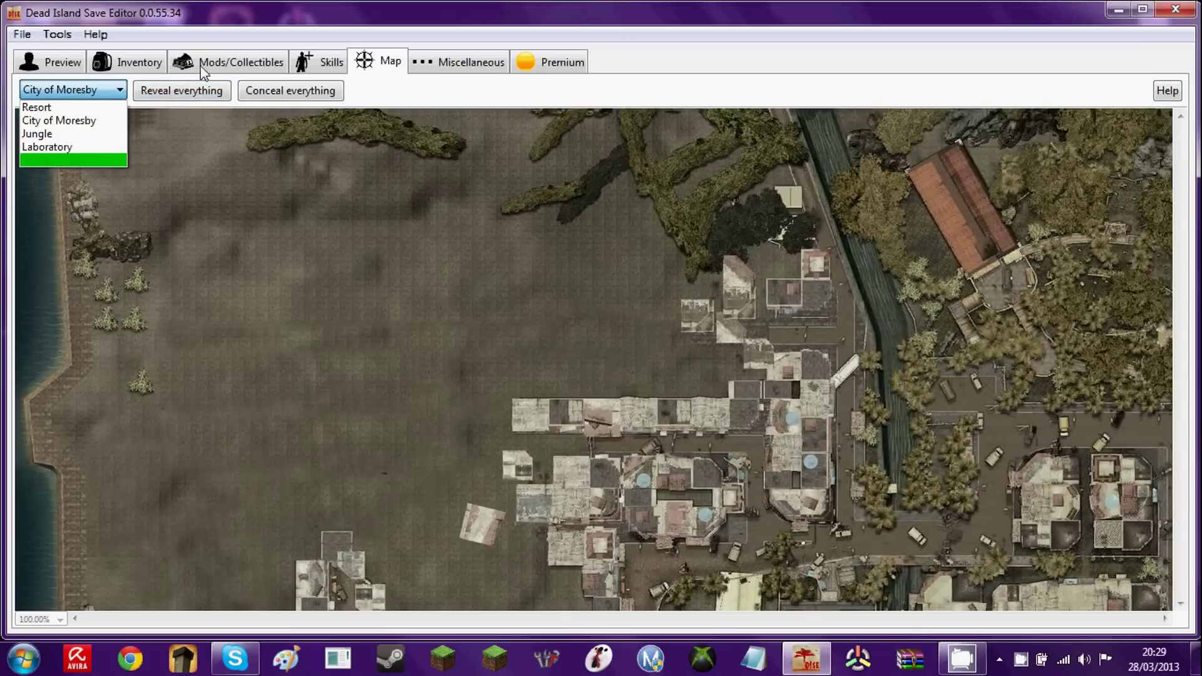
{"action": "left_click", "coordinate": [468, 63]}
{"action": "left_click", "coordinate": [471, 61]}
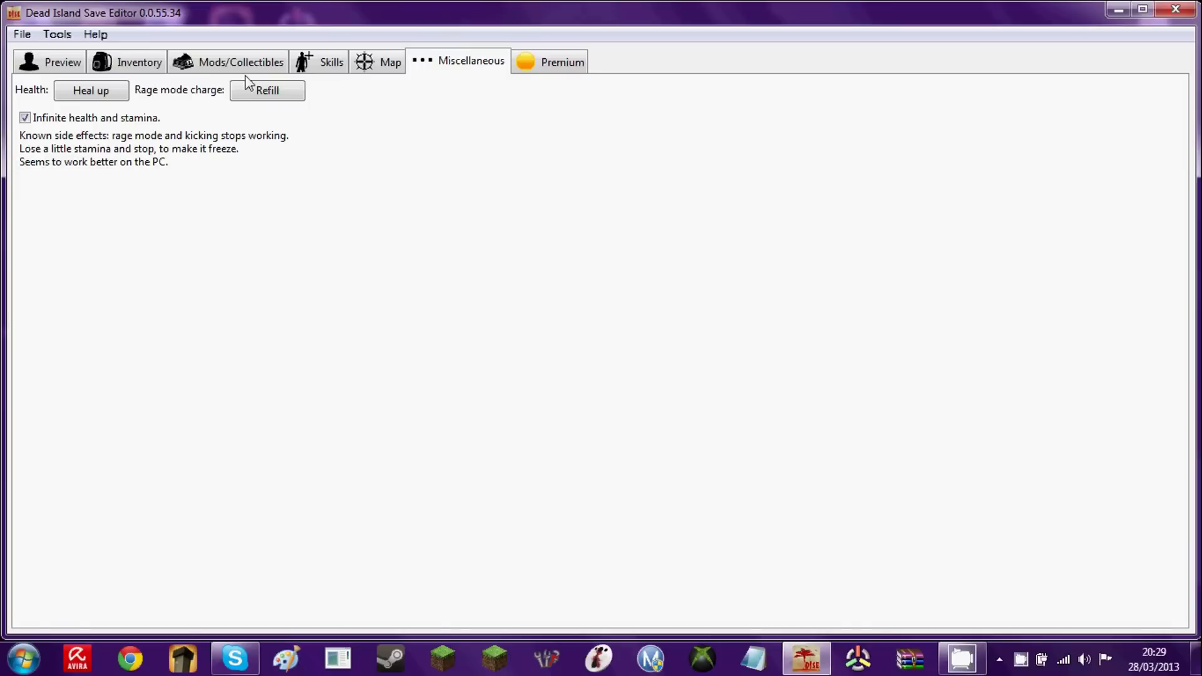
{"action": "left_click", "coordinate": [400, 66]}
{"action": "left_click", "coordinate": [453, 66]}
{"action": "left_click", "coordinate": [389, 65]}
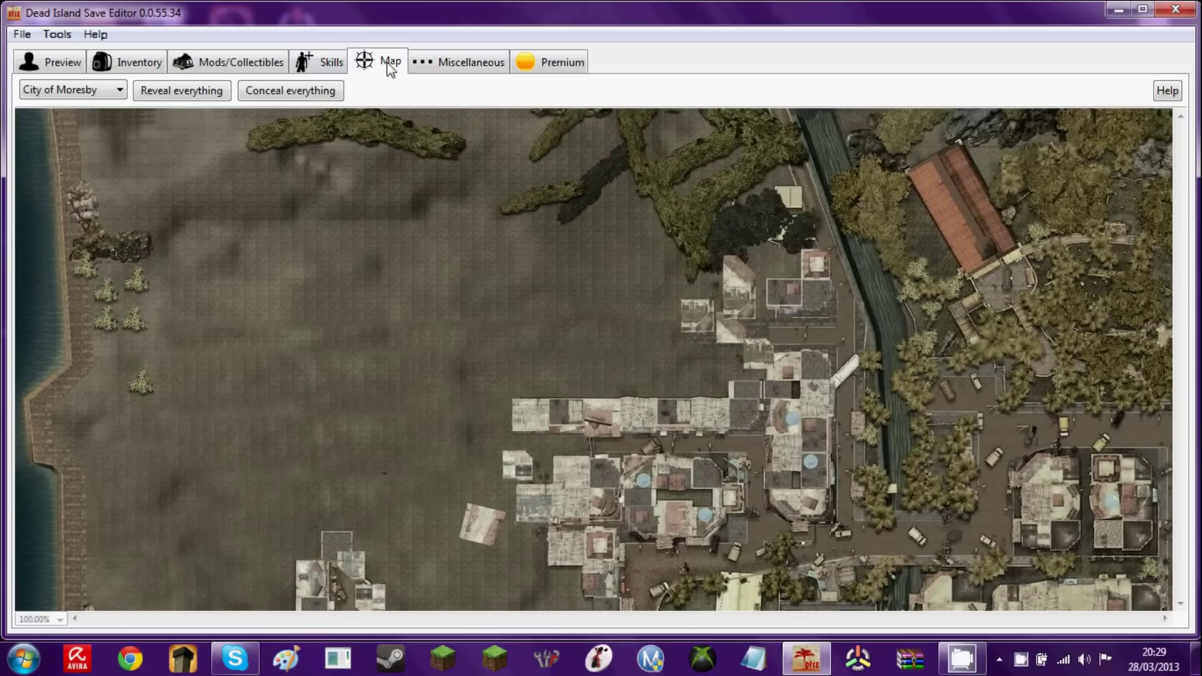
- Heal up the character, refill the rage mode charge, and toggle the infinite health and stamina option
{"action": "left_click", "coordinate": [456, 71]}
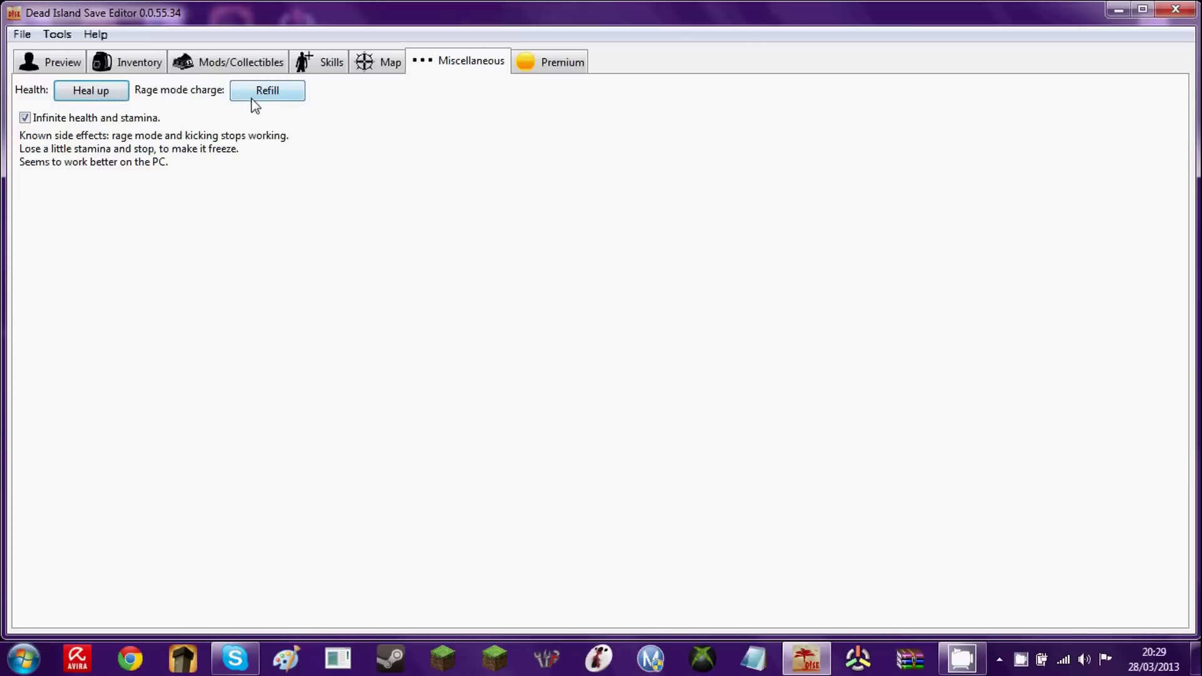
{"action": "left_click", "coordinate": [273, 97]}
{"action": "left_click", "coordinate": [89, 122]}
- Review the premium, map and skills pages, highlight the character's level, and return to the inventory
{"action": "left_click", "coordinate": [554, 62]}
{"action": "left_click", "coordinate": [385, 63]}
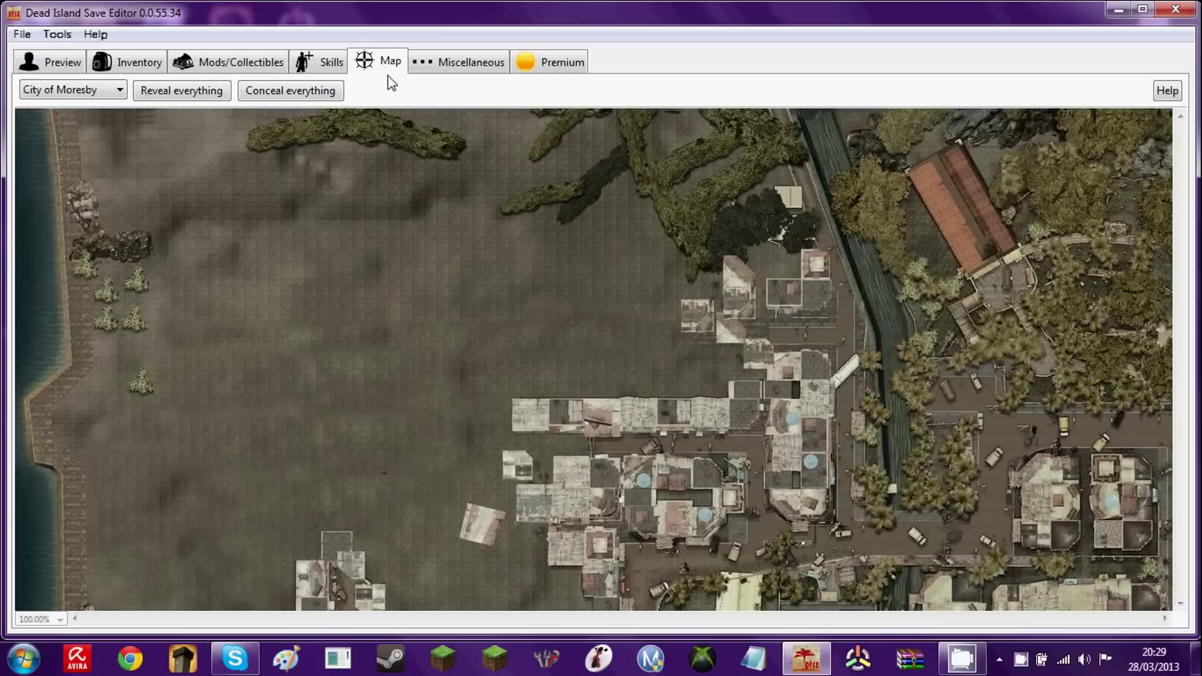
{"action": "left_click", "coordinate": [330, 62]}
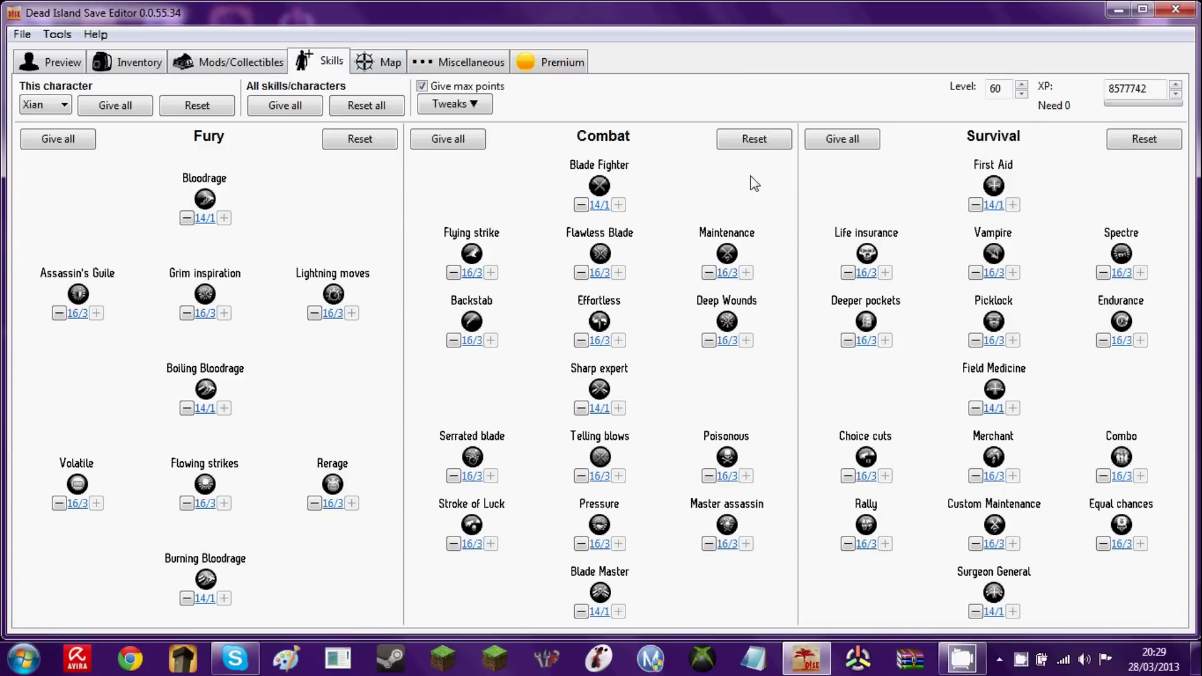
{"action": "double_click", "coordinate": [999, 92]}
{"action": "double_click", "coordinate": [1000, 89]}
{"action": "left_click", "coordinate": [183, 63]}
{"action": "left_click", "coordinate": [130, 65]}
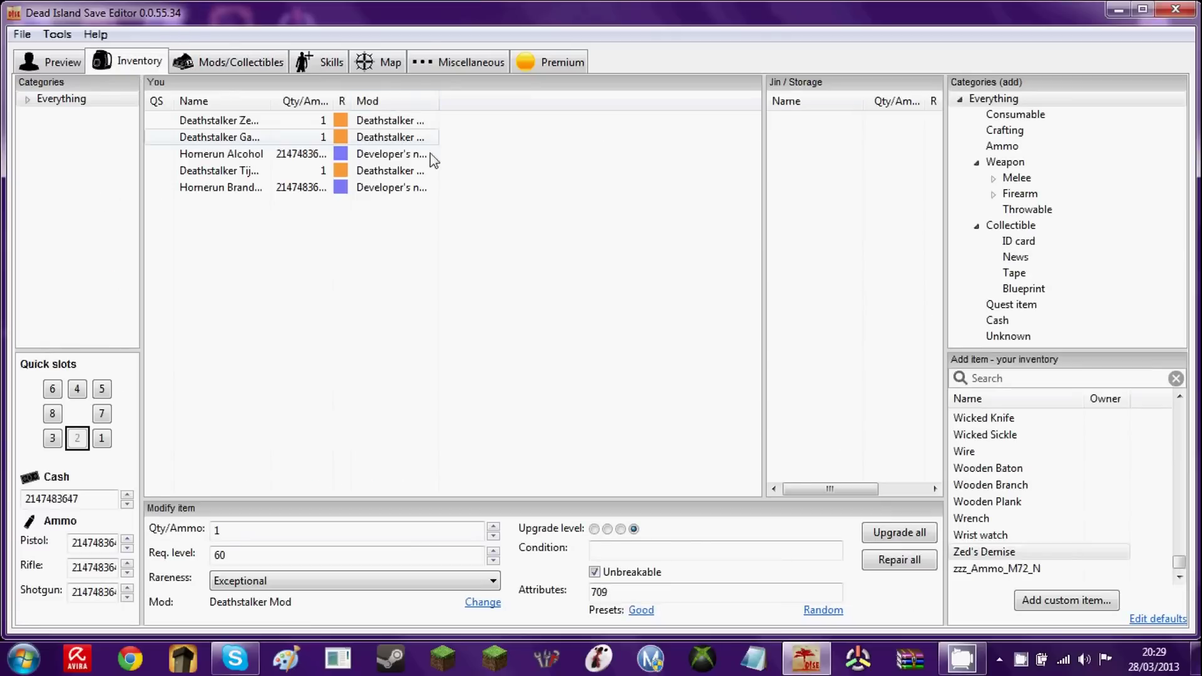
{"action": "left_click_drag", "start_coordinate": [257, 401], "coordinate": [349, 109]}
{"action": "left_click_drag", "start_coordinate": [381, 295], "coordinate": [366, 187]}
{"action": "left_click_drag", "start_coordinate": [407, 250], "coordinate": [411, 216]}
{"action": "left_click_drag", "start_coordinate": [546, 157], "coordinate": [164, 217]}
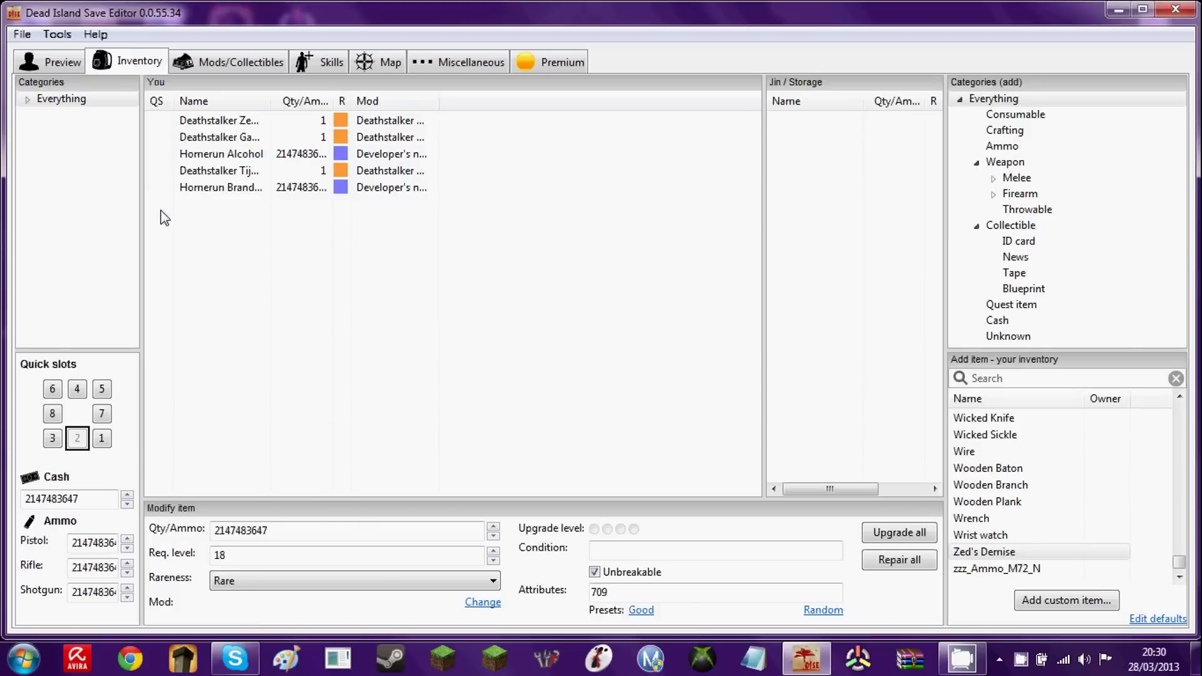
{"action": "left_click_drag", "start_coordinate": [394, 303], "coordinate": [714, 227]}
{"action": "left_click_drag", "start_coordinate": [720, 126], "coordinate": [408, 349]}
- Save the changes made to the Dead Island save
{"action": "left_click", "coordinate": [62, 38]}
{"action": "left_click", "coordinate": [68, 38]}
{"action": "left_click", "coordinate": [69, 37]}
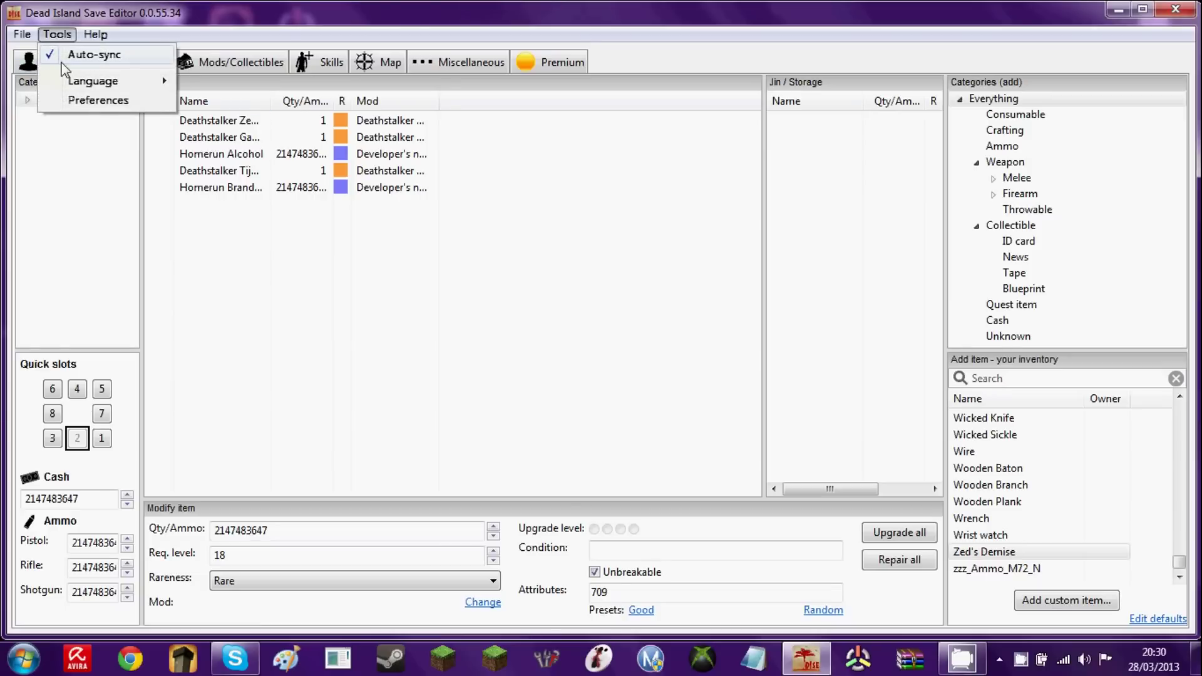
{"action": "left_click", "coordinate": [57, 55]}
{"action": "left_click", "coordinate": [72, 39]}
{"action": "mouse_move", "coordinate": [22, 34]}
{"action": "left_click", "coordinate": [61, 75]}
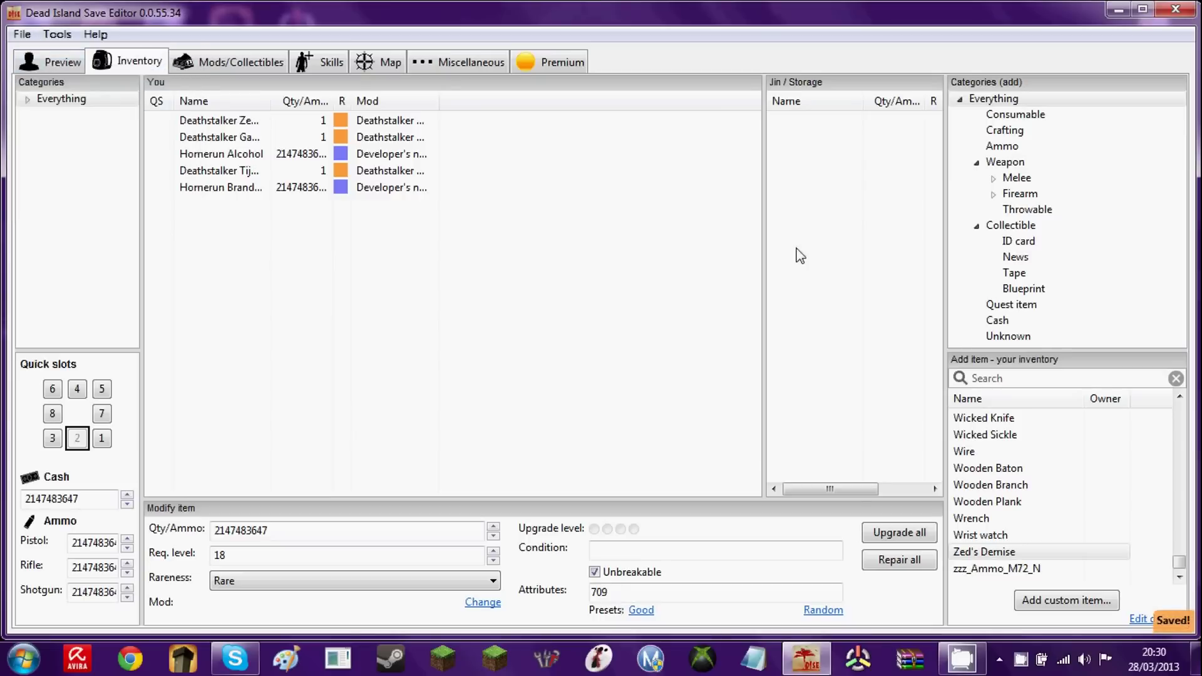
{"action": "left_click", "coordinate": [60, 35]}
{"action": "left_click", "coordinate": [63, 38]}
{"action": "left_click", "coordinate": [66, 41]}
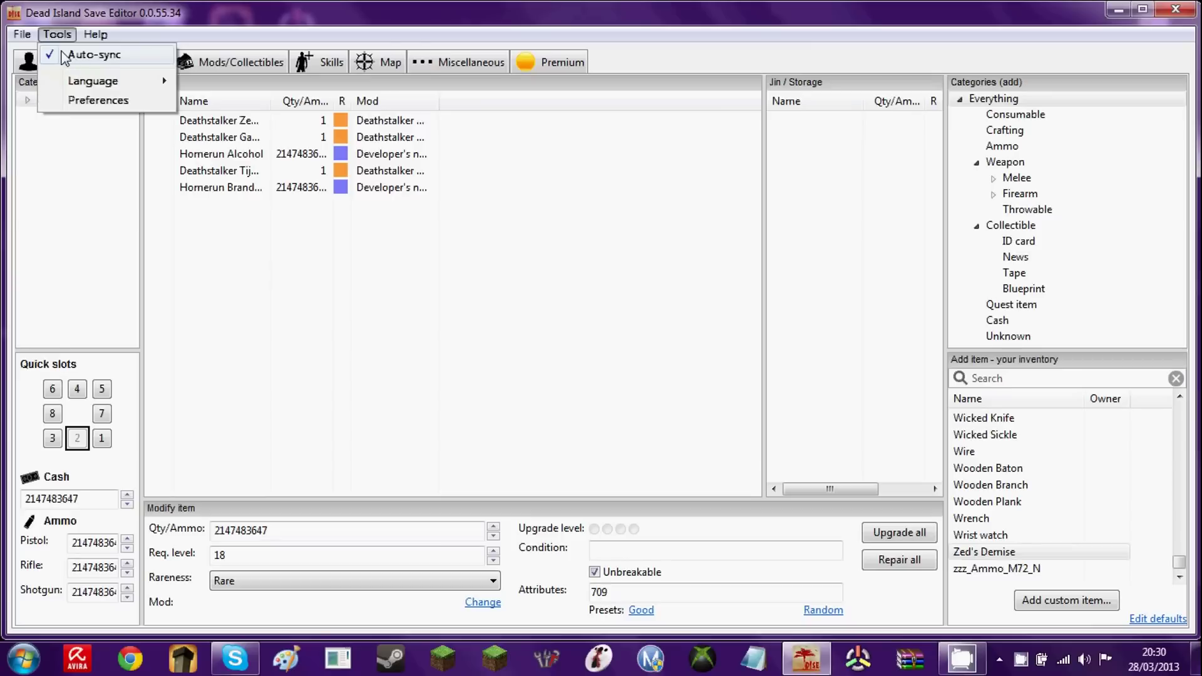
{"action": "left_click", "coordinate": [56, 35]}
{"action": "left_click", "coordinate": [53, 38]}
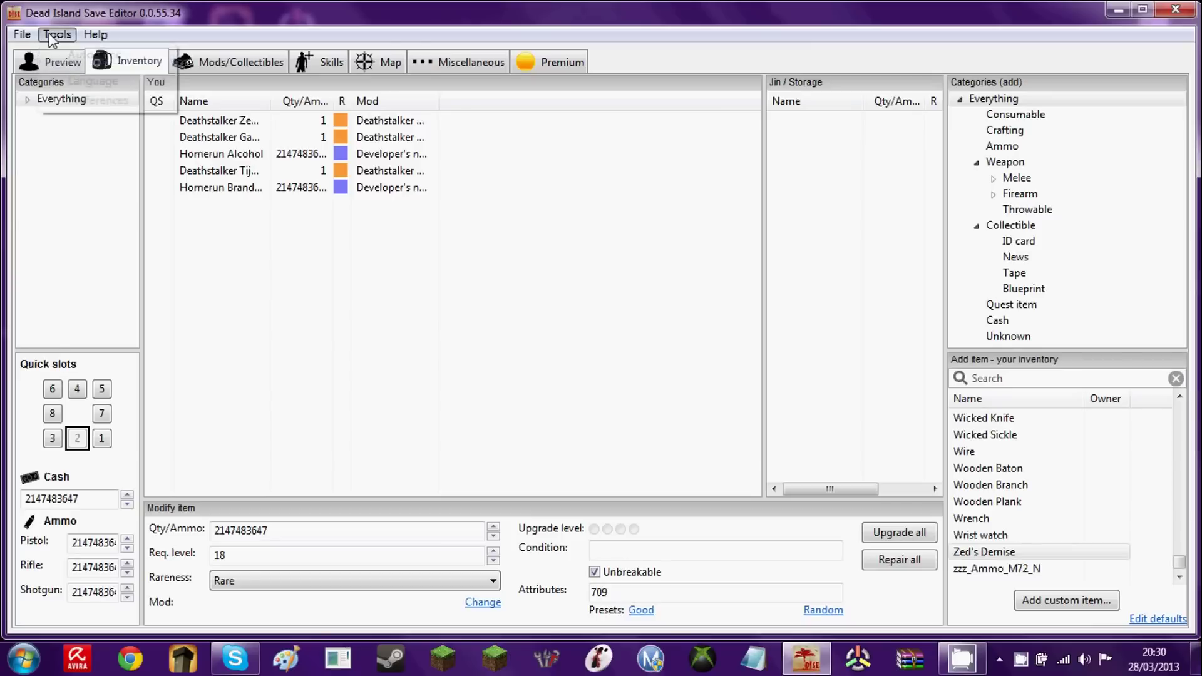
- Save the Dead Island save once more and dismiss the sync error message
{"action": "left_click", "coordinate": [35, 36]}
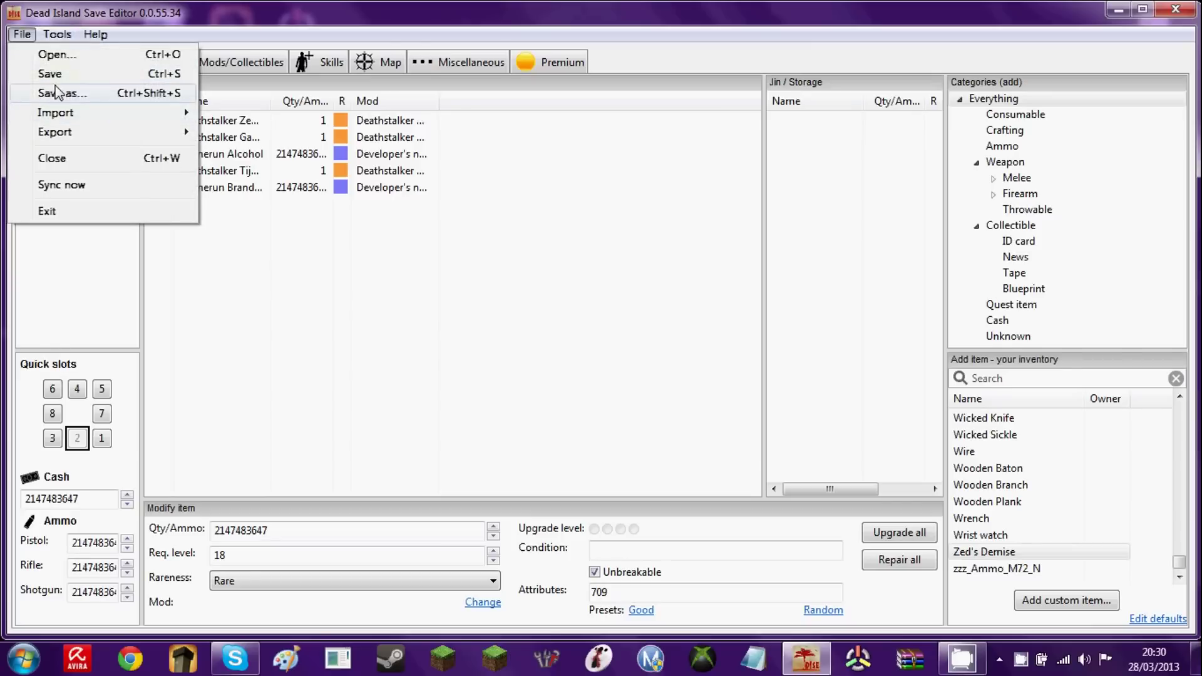
{"action": "left_click", "coordinate": [31, 73]}
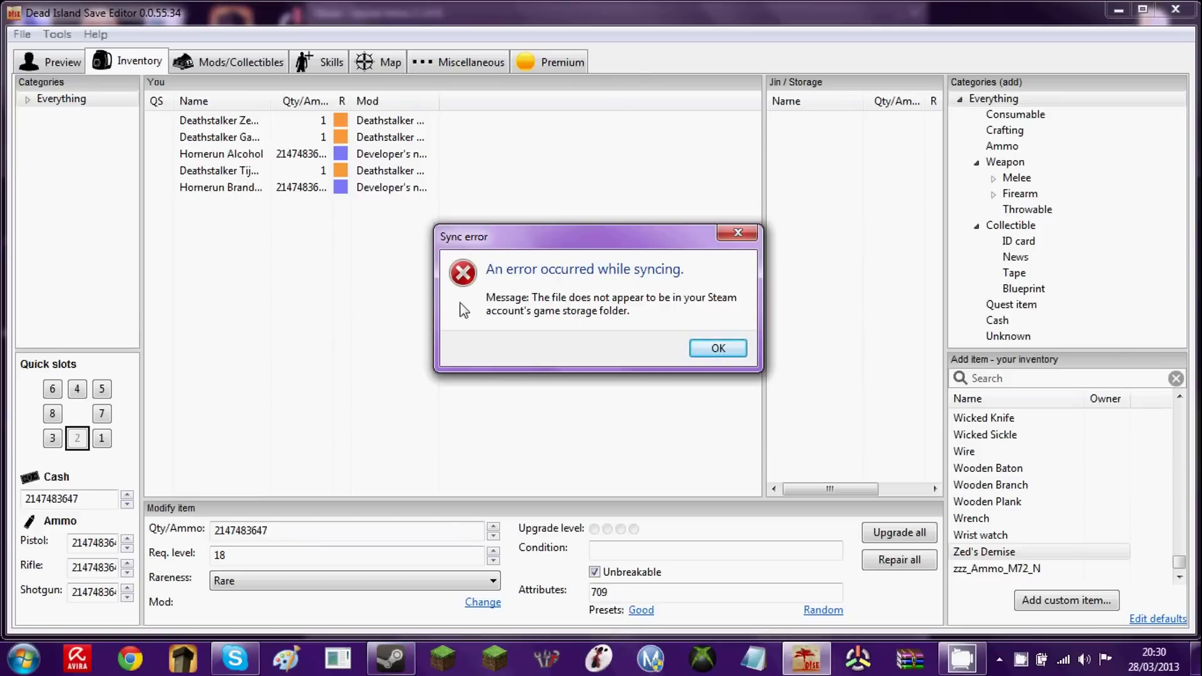
{"action": "left_click", "coordinate": [711, 350]}
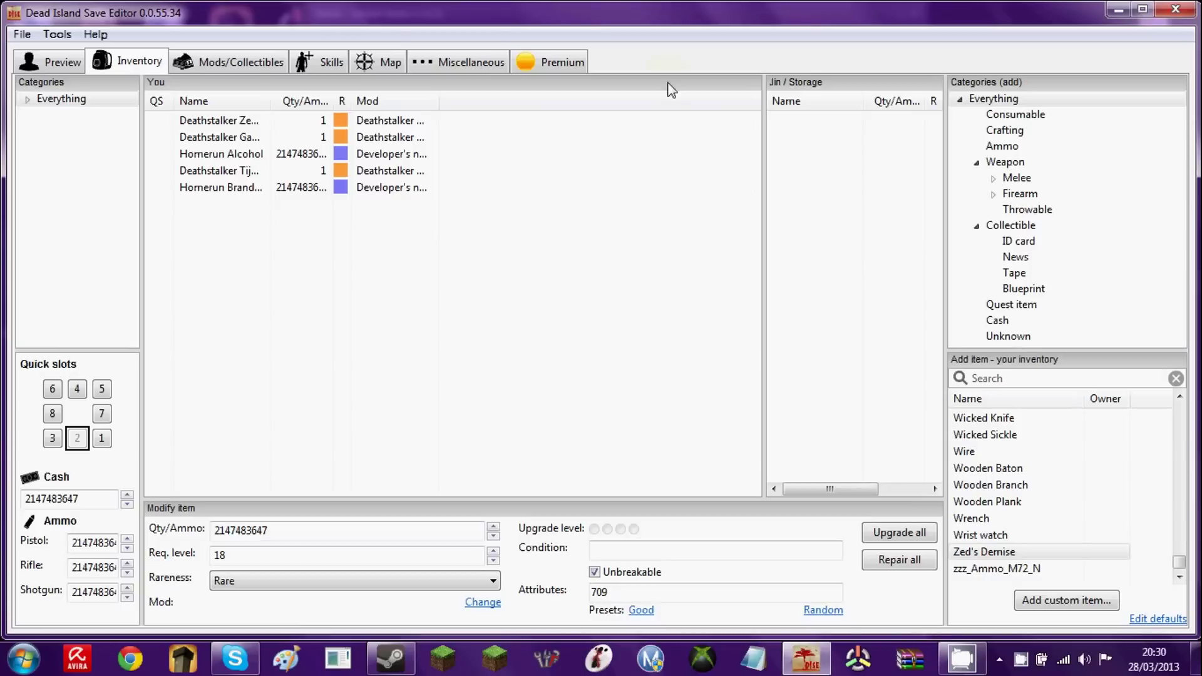
- Turn off the auto-sync option and close the save editor
{"action": "left_click", "coordinate": [57, 35]}
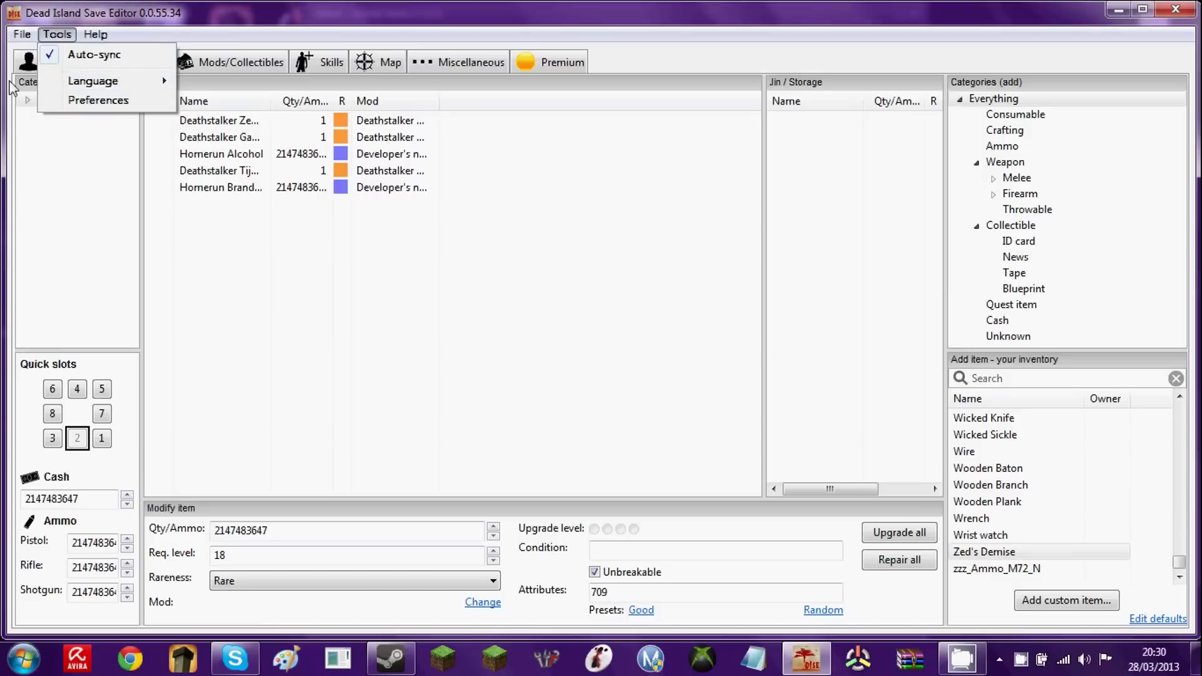
{"action": "left_click", "coordinate": [64, 56]}
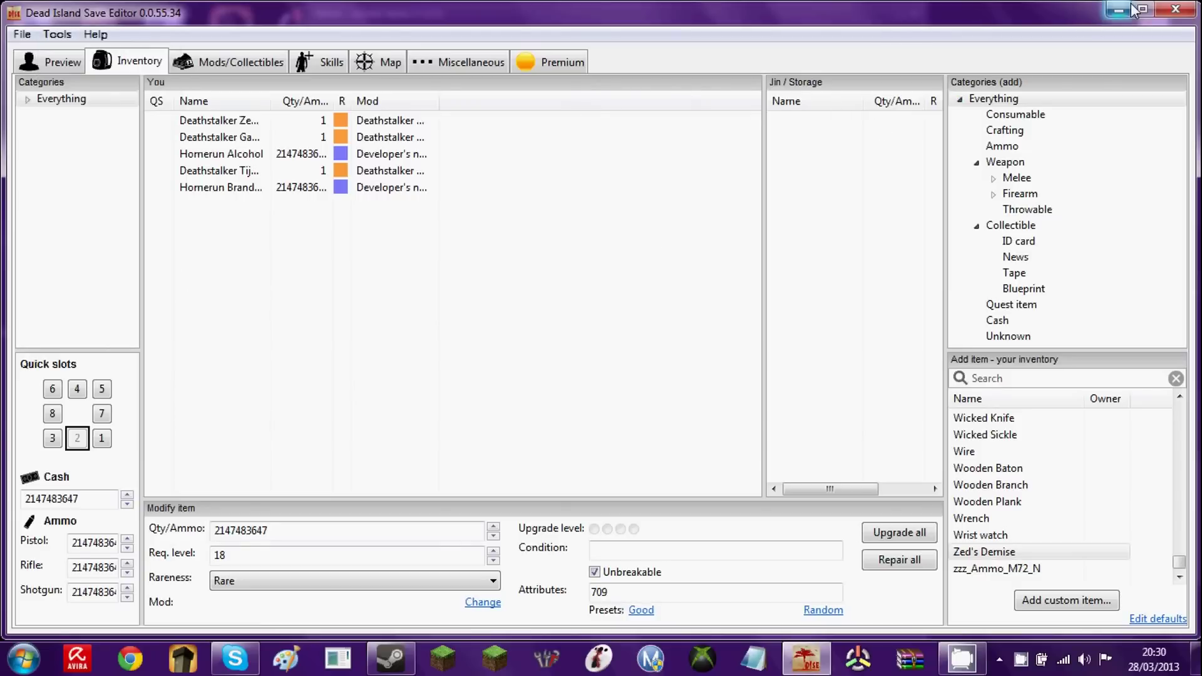
{"action": "left_click", "coordinate": [1170, 14]}
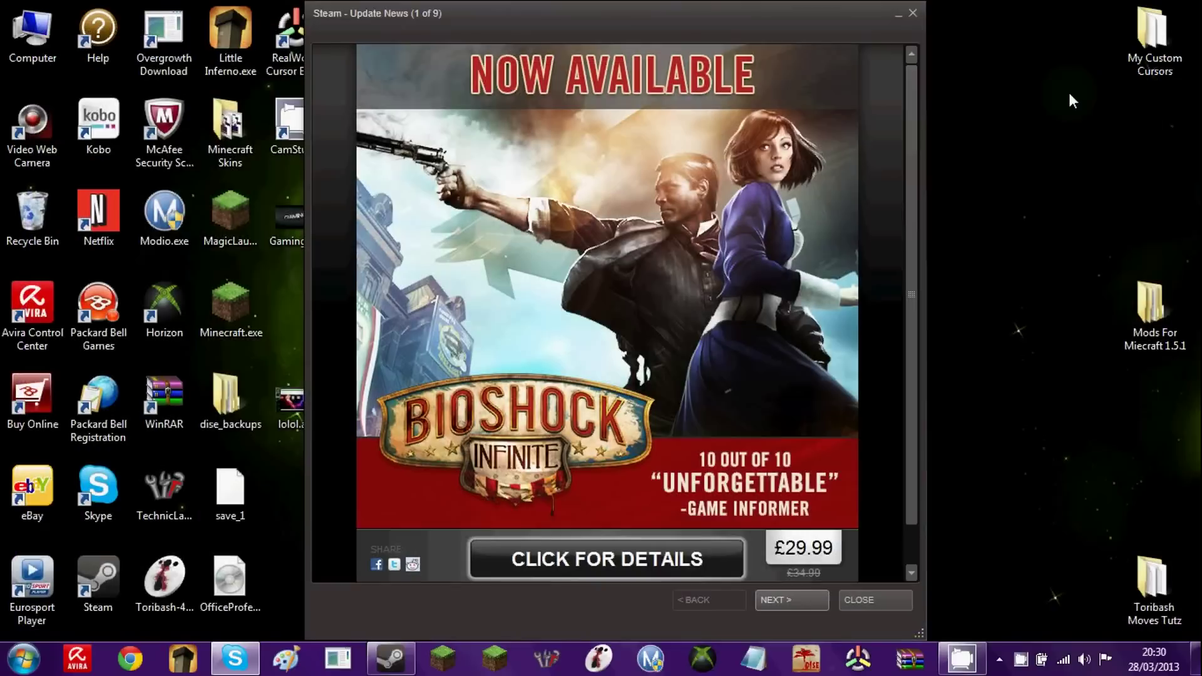
- Close the Steam update news window to return to the desktop
{"action": "left_click", "coordinate": [915, 8]}
{"action": "left_click_drag", "start_coordinate": [563, 66], "coordinate": [839, 441]}
{"action": "left_click", "coordinate": [837, 459]}
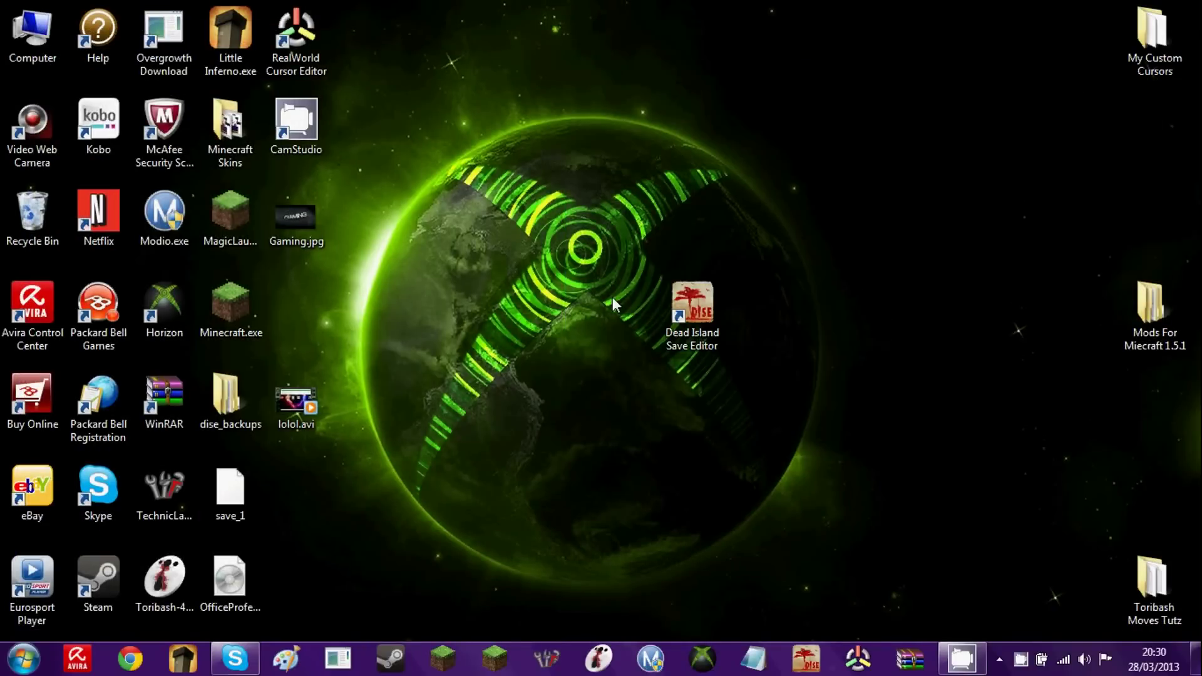